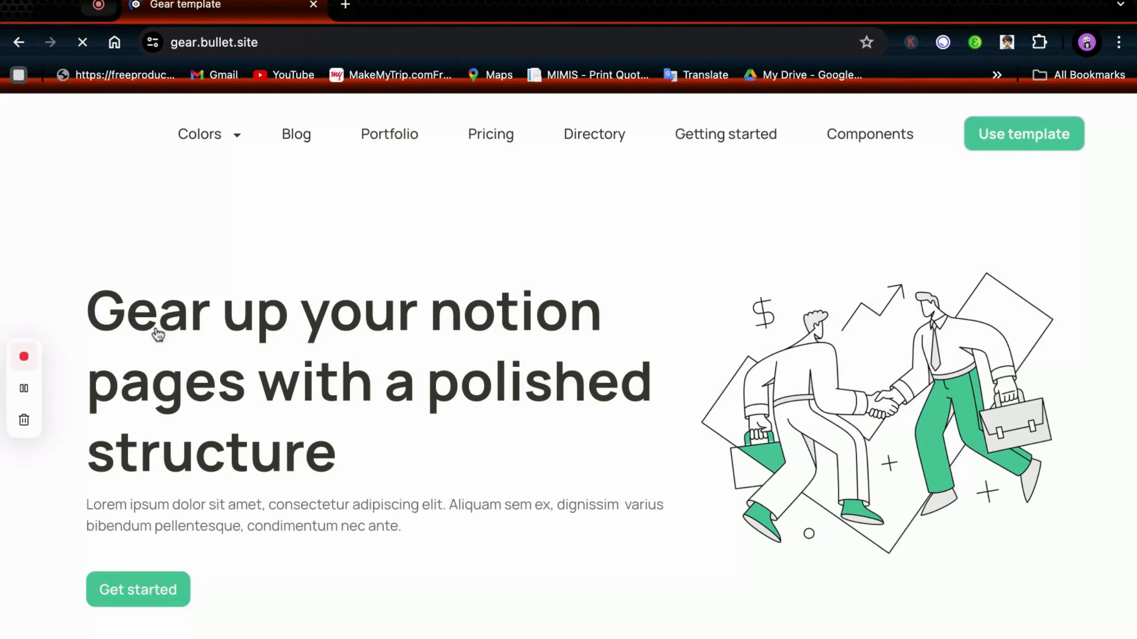
Step: Use the Gear template to set up a new site named "techices tech" with the subdomain techices-tech
{"action": "scroll", "coordinate": [460, 428], "scroll_direction": "down", "scroll_amount": 4}
{"action": "scroll", "coordinate": [459, 430], "scroll_direction": "down", "scroll_amount": 2}
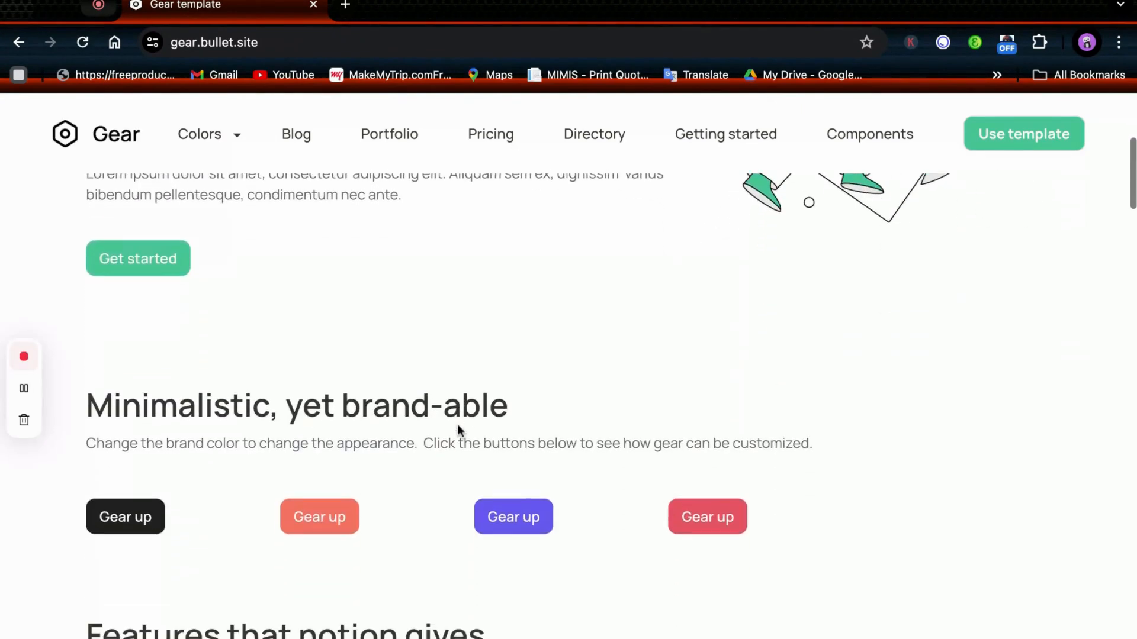
{"action": "scroll", "coordinate": [952, 398], "scroll_direction": "up", "scroll_amount": 5}
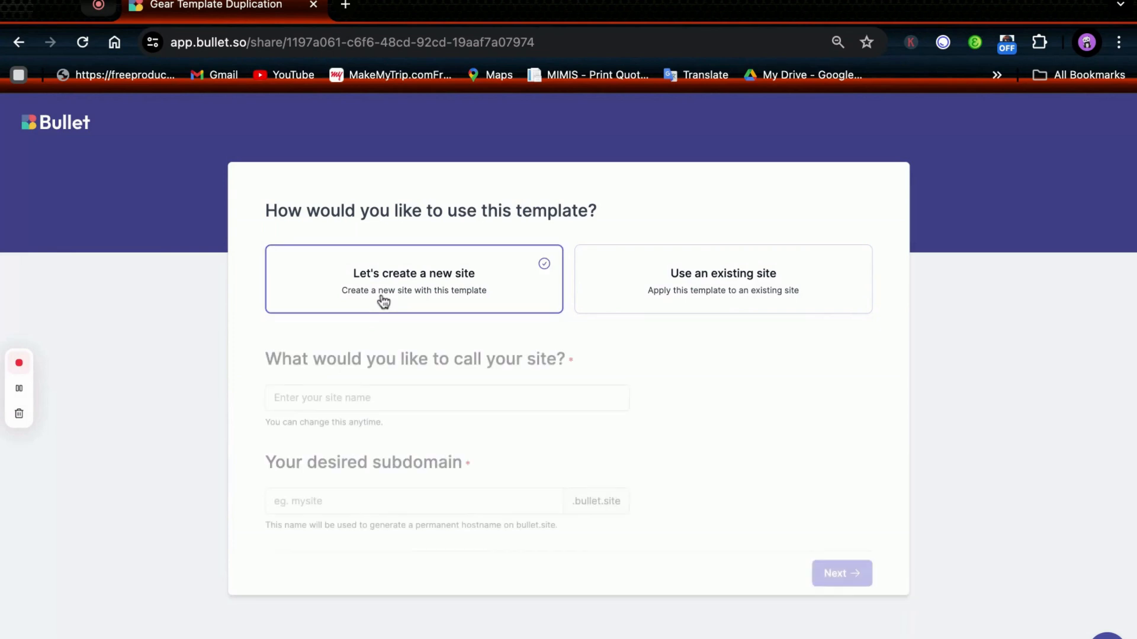
{"action": "left_click", "coordinate": [382, 405]}
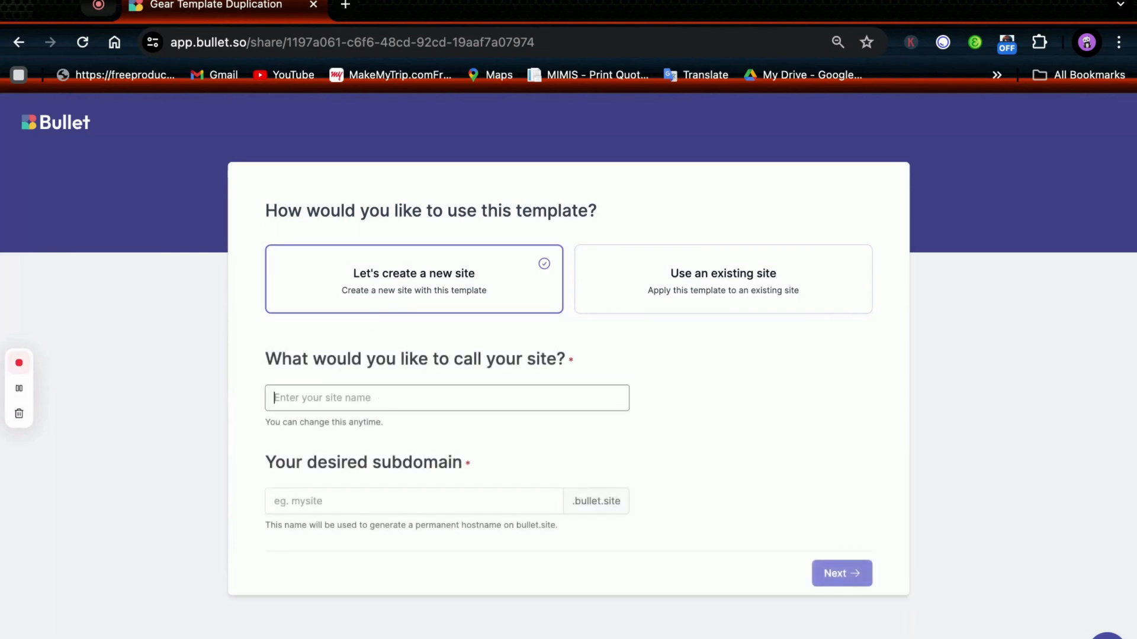
{"action": "type", "text": "techices tech"}
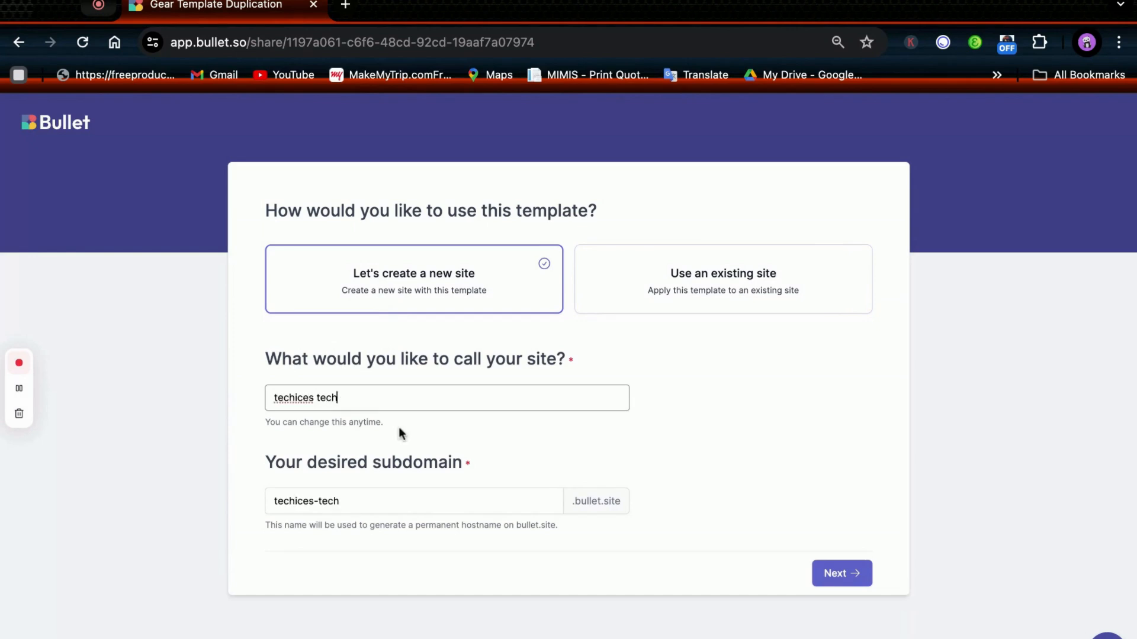
{"action": "left_click", "coordinate": [844, 580]}
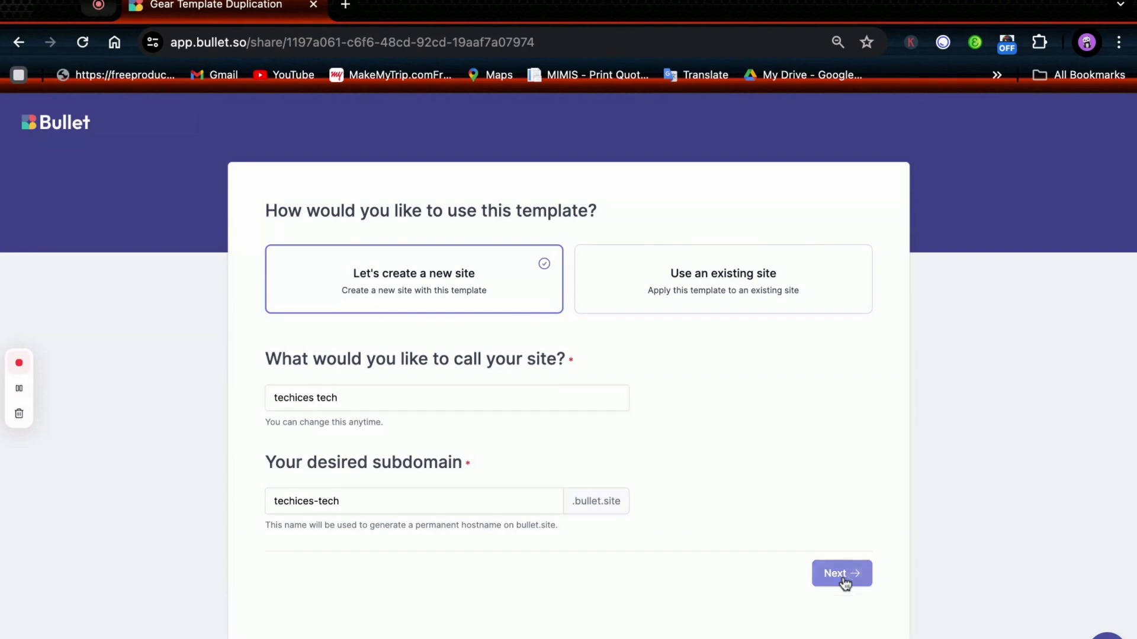
Step: Duplicate the Gear template into the Notion workspace and look over its Pagelist table
{"action": "left_click", "coordinate": [477, 314]}
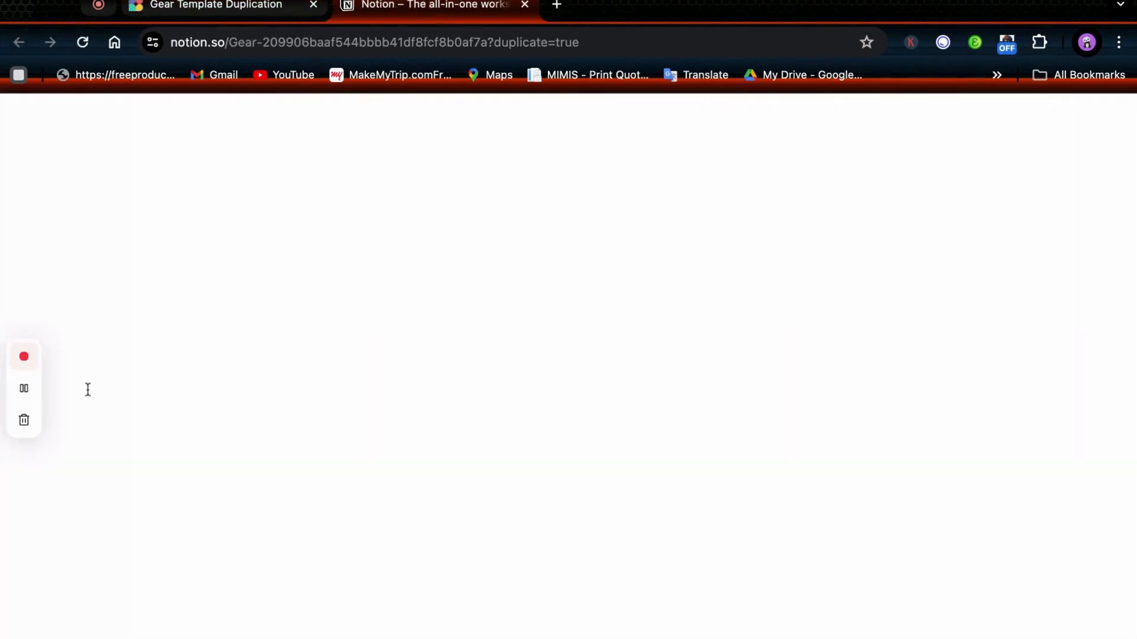
{"action": "scroll", "coordinate": [503, 355], "scroll_direction": "down", "scroll_amount": 5}
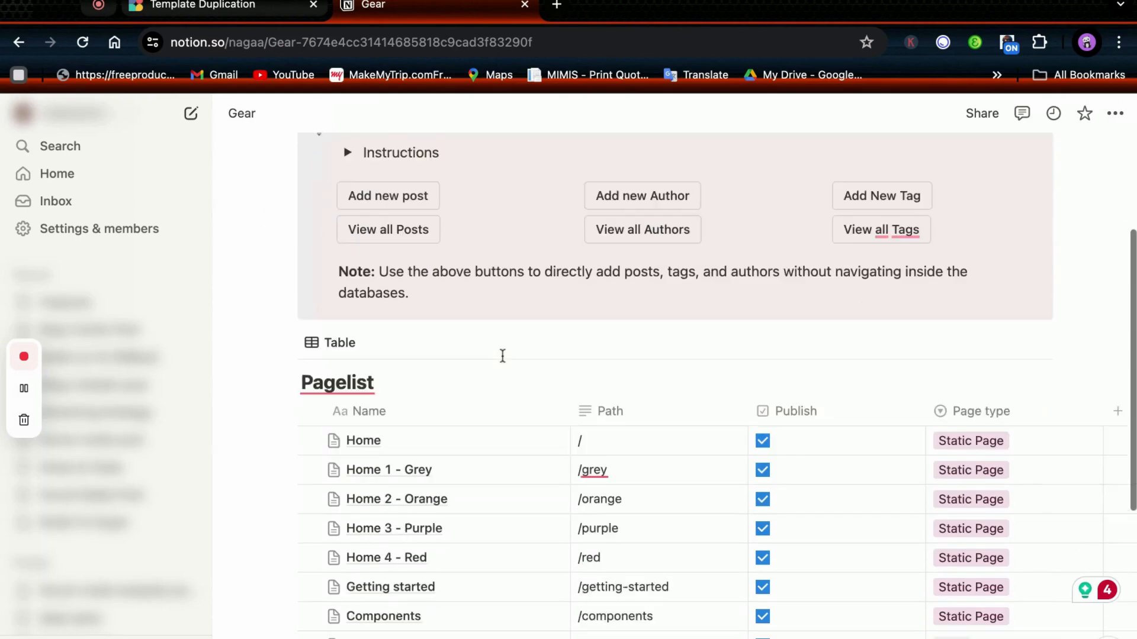
{"action": "scroll", "coordinate": [503, 355], "scroll_direction": "down", "scroll_amount": 2}
Step: Rename the duplicated Gear page as "Techies tech"
{"action": "scroll", "coordinate": [503, 355], "scroll_direction": "up", "scroll_amount": 7}
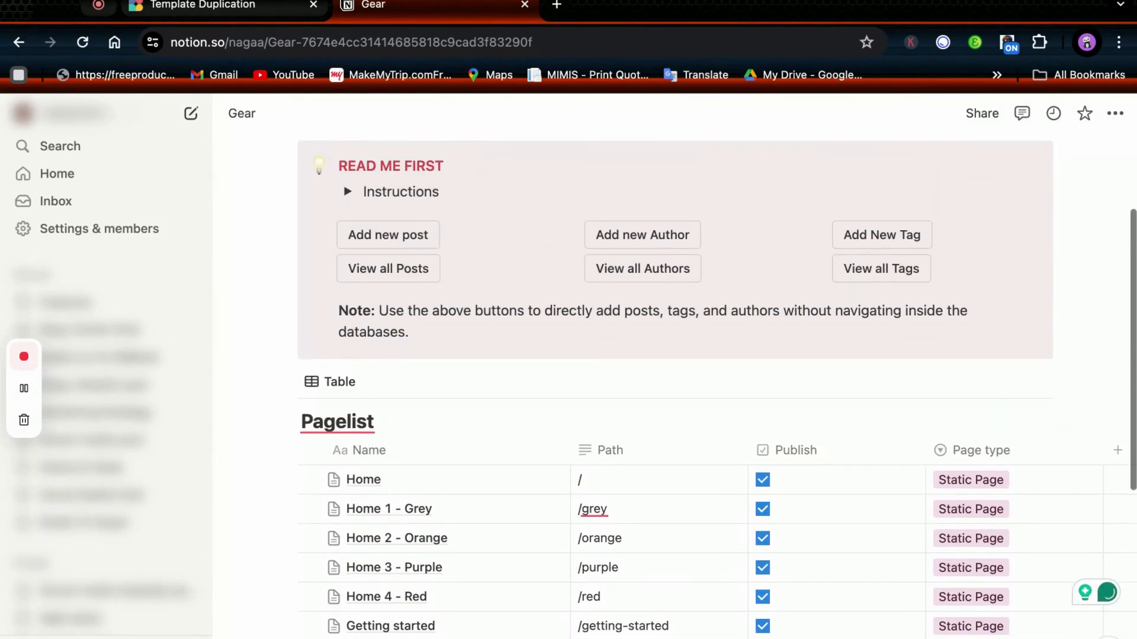
{"action": "left_click", "coordinate": [406, 253]}
{"action": "key", "text": "BackSpace"}
{"action": "key", "text": "BackSpace"}
{"action": "key", "text": "BackSpace"}
{"action": "key", "text": "BackSpace"}
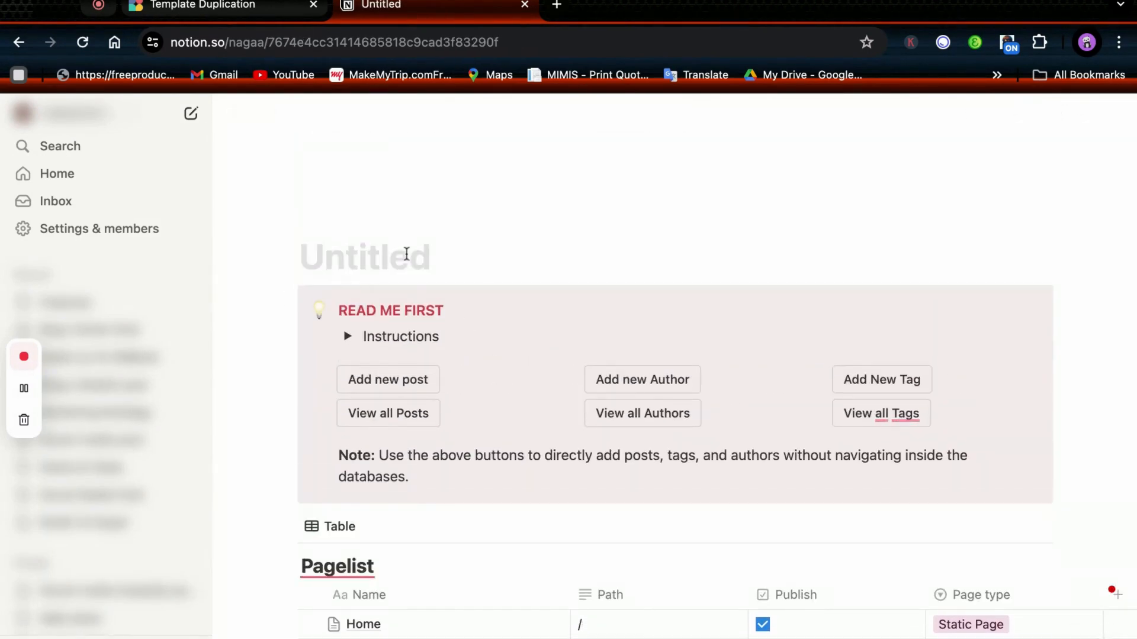
{"action": "type", "text": "Techies tec"}
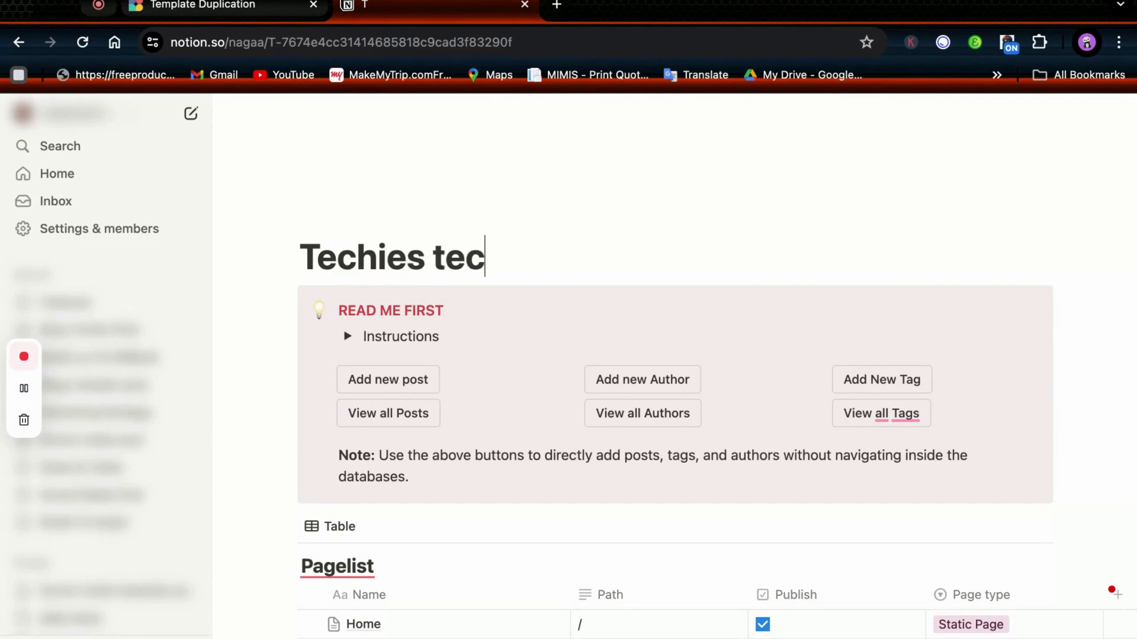
{"action": "type", "text": "h"}
Step: Open the Getting started page from the Pagelist in full view, read its instructions and return to the main page
{"action": "scroll", "coordinate": [521, 378], "scroll_direction": "down", "scroll_amount": 5}
{"action": "left_click", "coordinate": [525, 384]}
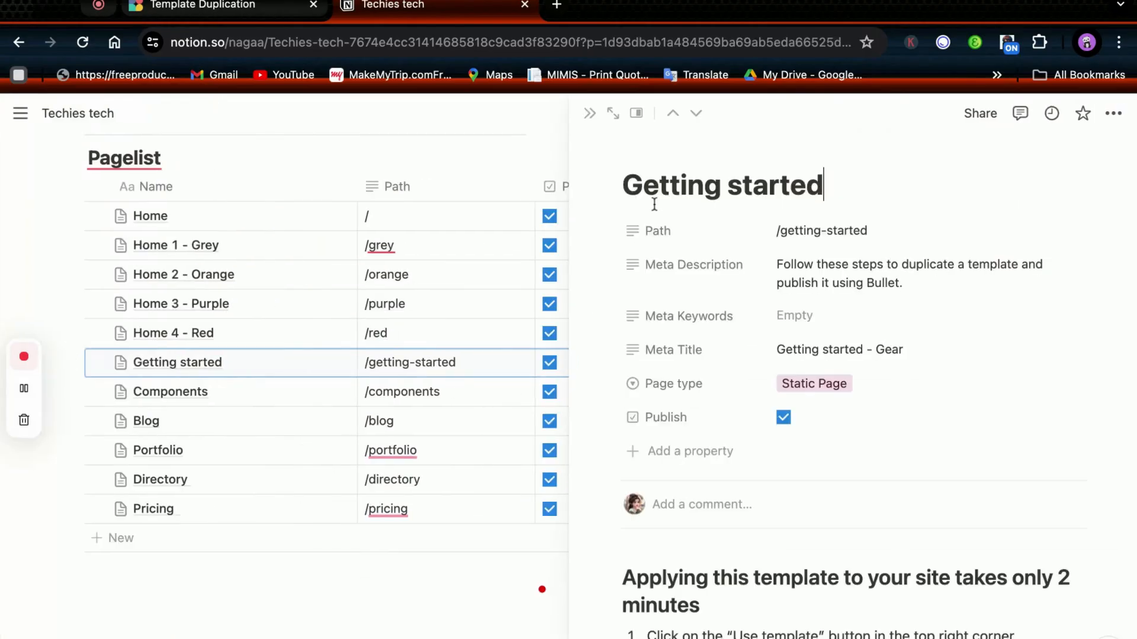
{"action": "left_click", "coordinate": [612, 113]}
{"action": "scroll", "coordinate": [490, 606], "scroll_direction": "down", "scroll_amount": 6}
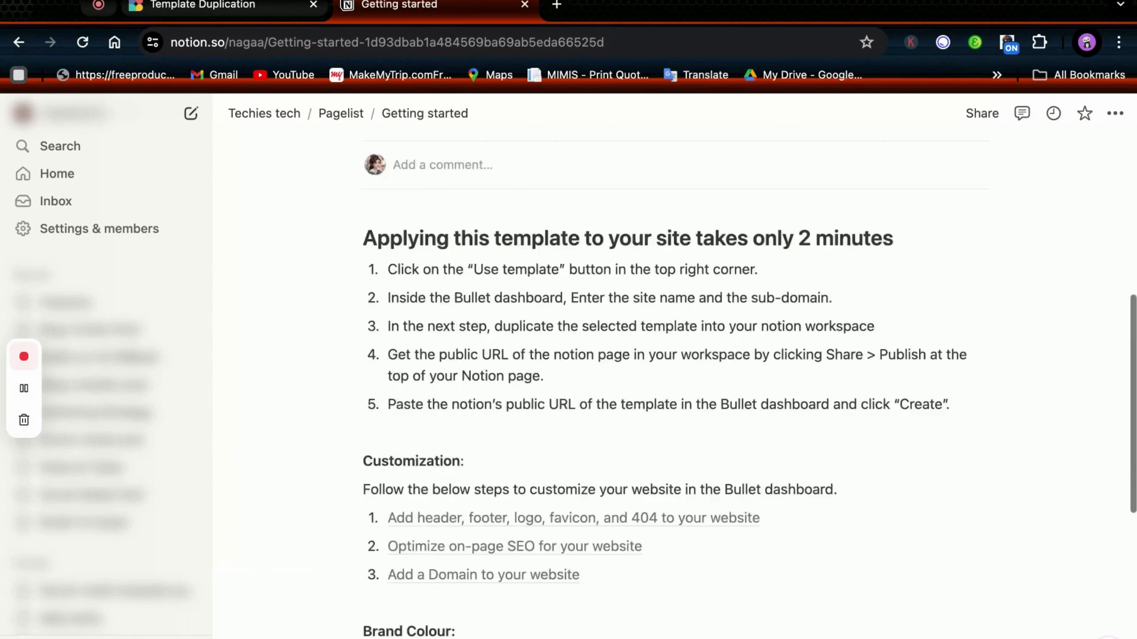
{"action": "scroll", "coordinate": [320, 142], "scroll_direction": "up", "scroll_amount": 6}
{"action": "left_click", "coordinate": [271, 120]}
Step: Open the Components page in full view, examine its content blocks and return to the Techies tech page
{"action": "scroll", "coordinate": [379, 471], "scroll_direction": "down", "scroll_amount": 5}
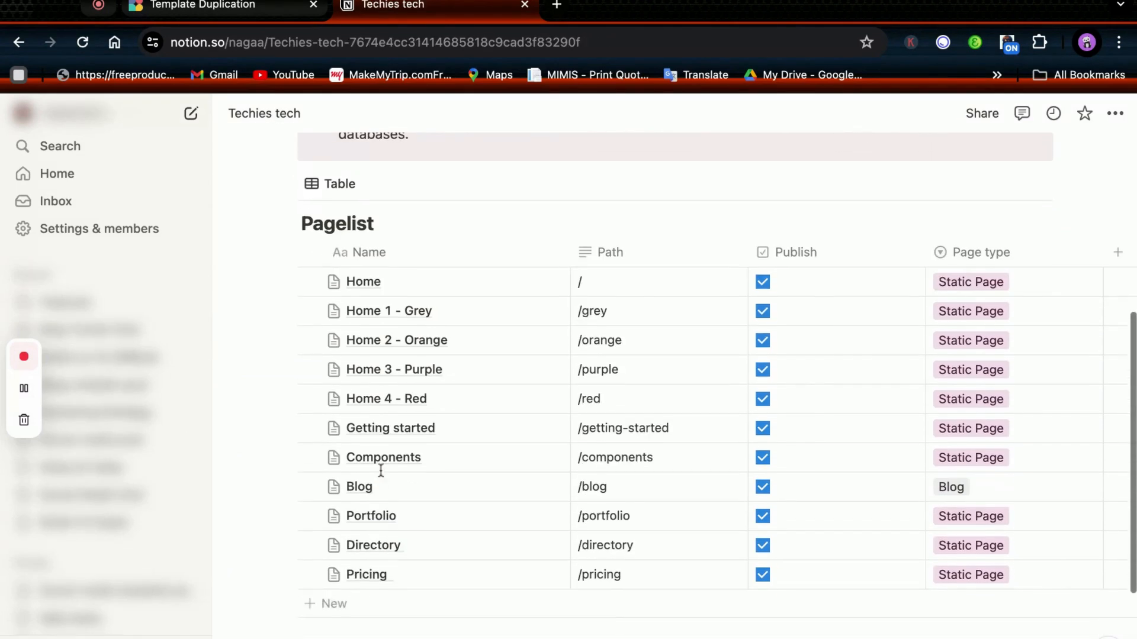
{"action": "left_click", "coordinate": [517, 451]}
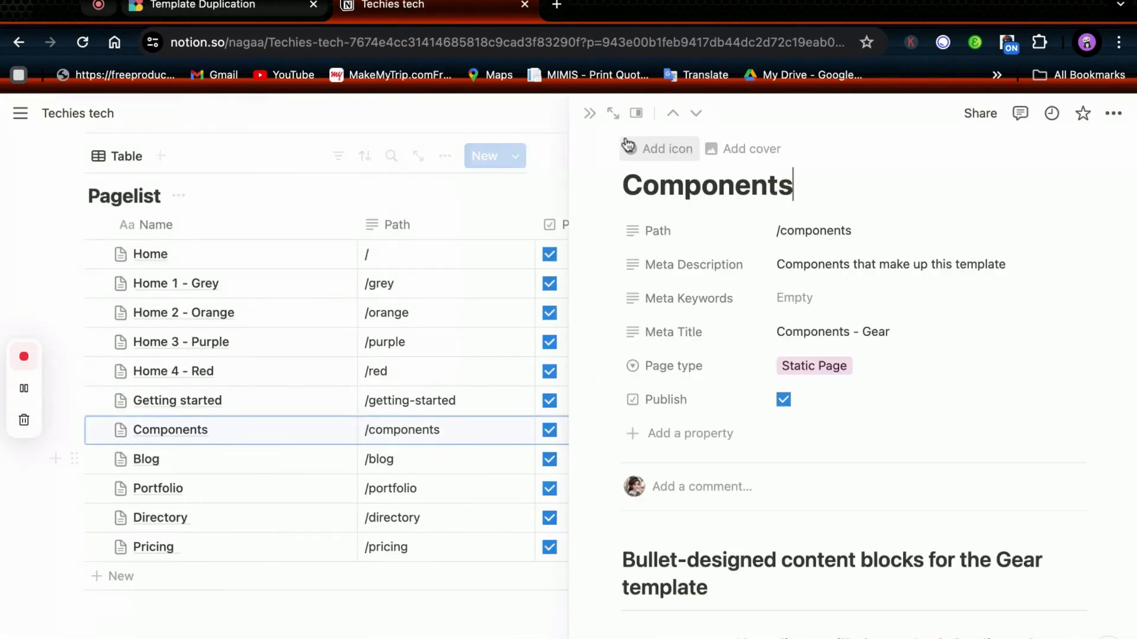
{"action": "left_click", "coordinate": [613, 113]}
{"action": "scroll", "coordinate": [578, 444], "scroll_direction": "down", "scroll_amount": 11}
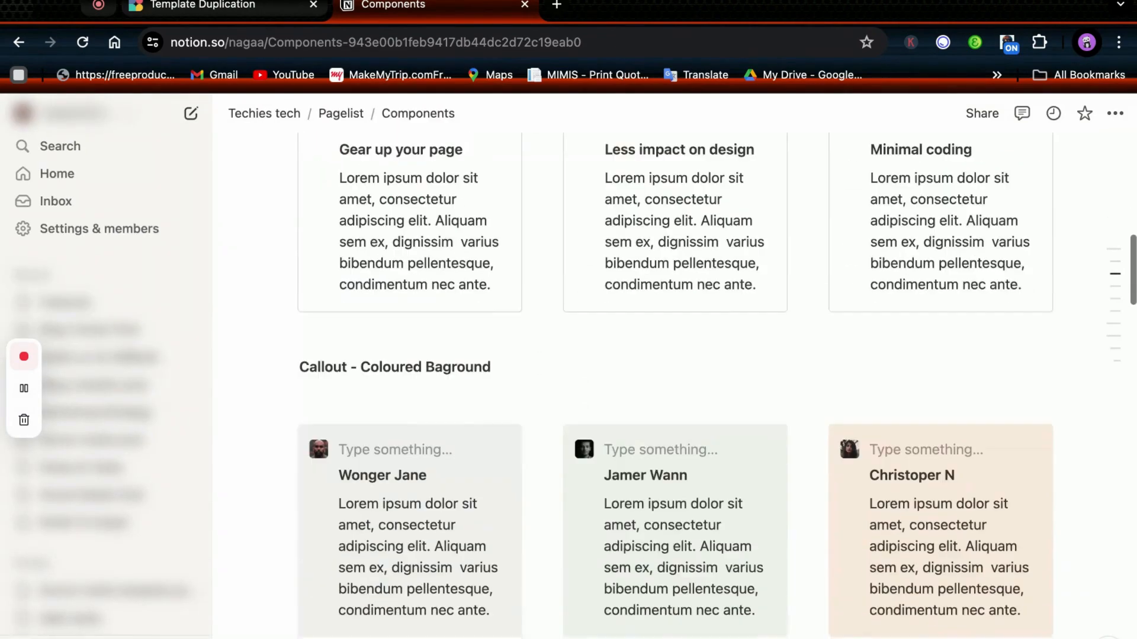
{"action": "scroll", "coordinate": [579, 444], "scroll_direction": "up", "scroll_amount": 1}
{"action": "scroll", "coordinate": [578, 444], "scroll_direction": "down", "scroll_amount": 5}
{"action": "scroll", "coordinate": [578, 444], "scroll_direction": "up", "scroll_amount": 14}
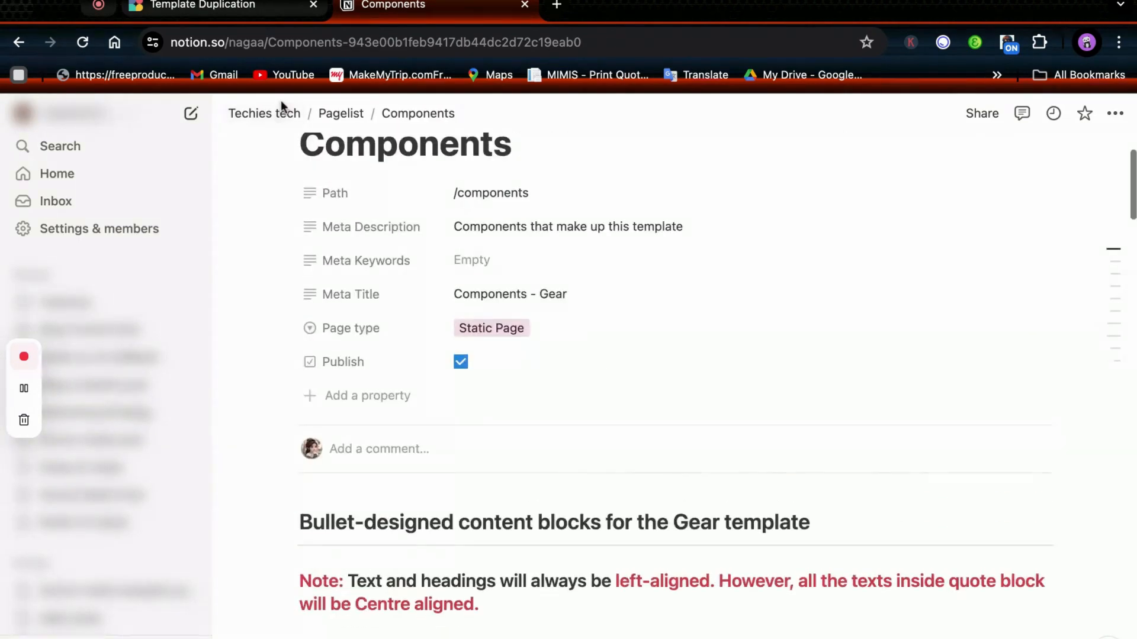
{"action": "left_click", "coordinate": [282, 115]}
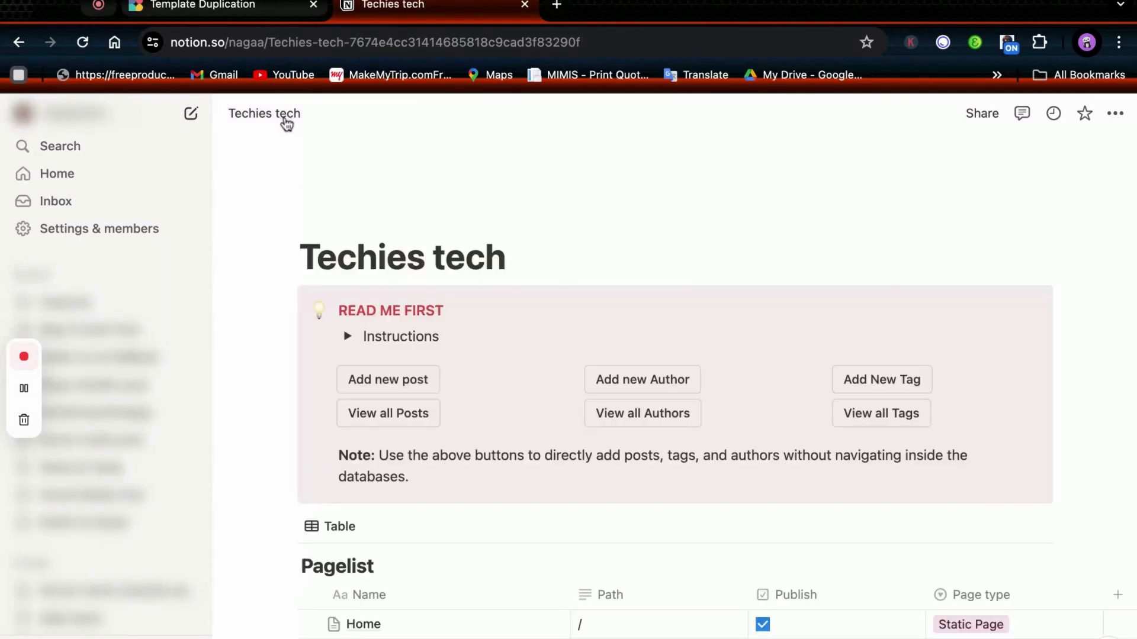
Step: Open the Portfolio page in full view, examine its properties and content, and return to the Techies tech page
{"action": "scroll", "coordinate": [461, 422], "scroll_direction": "down", "scroll_amount": 6}
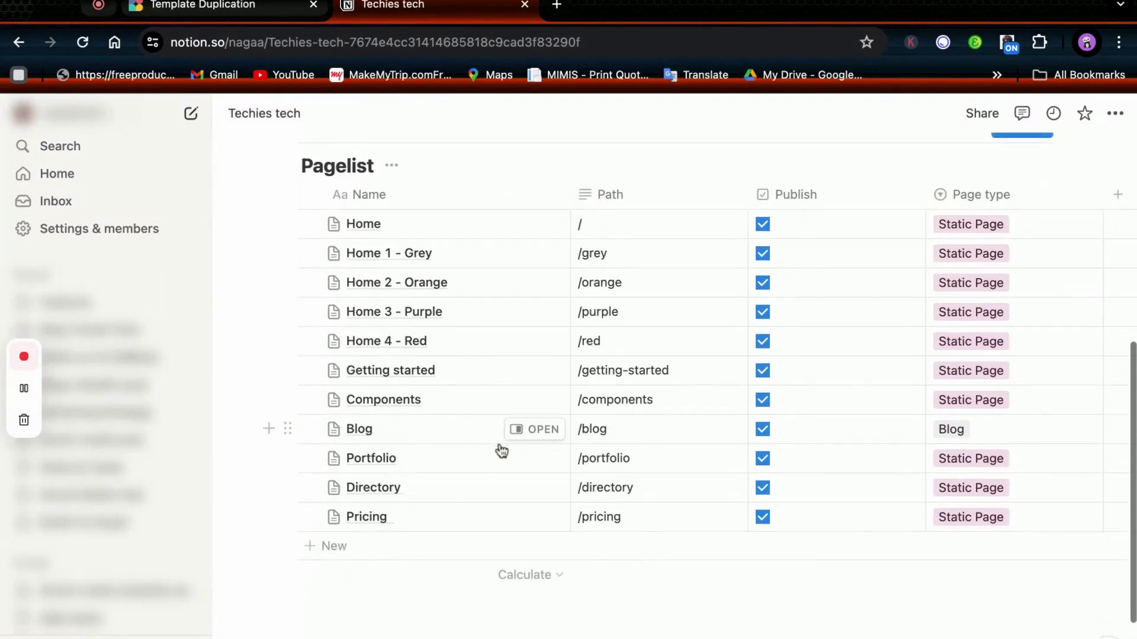
{"action": "left_click", "coordinate": [518, 461]}
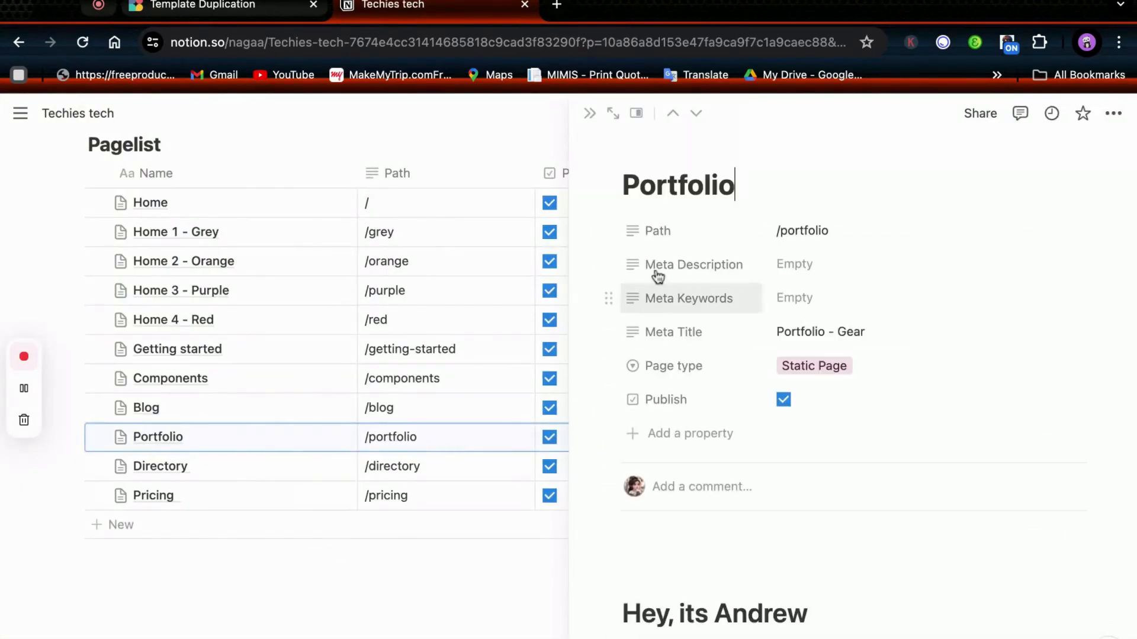
{"action": "left_click", "coordinate": [613, 113]}
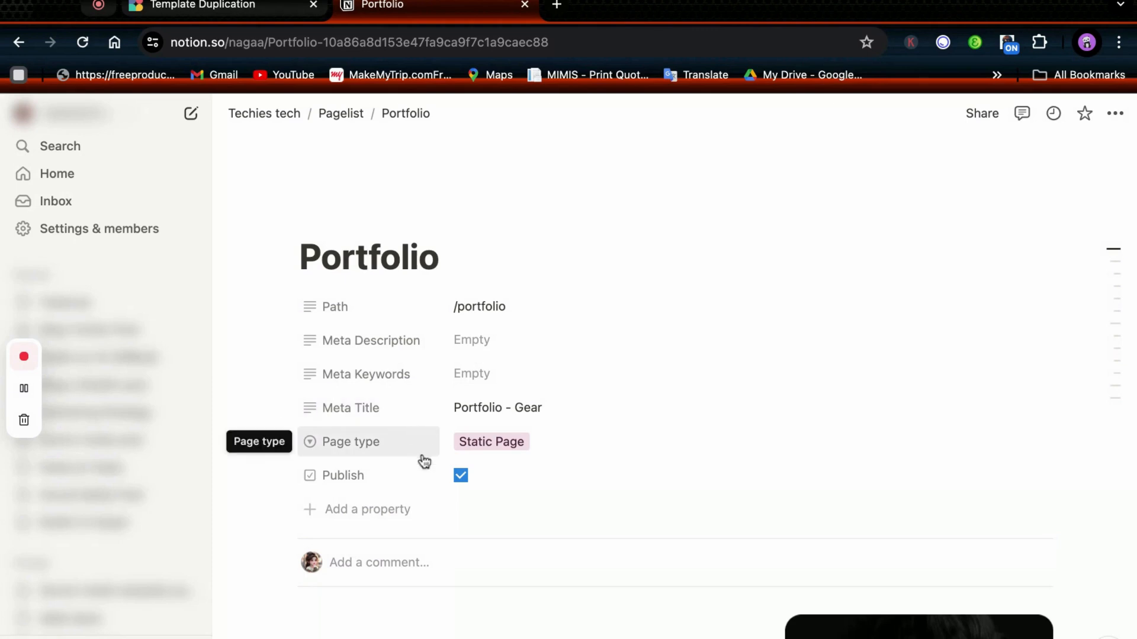
{"action": "scroll", "coordinate": [424, 461], "scroll_direction": "down", "scroll_amount": 3}
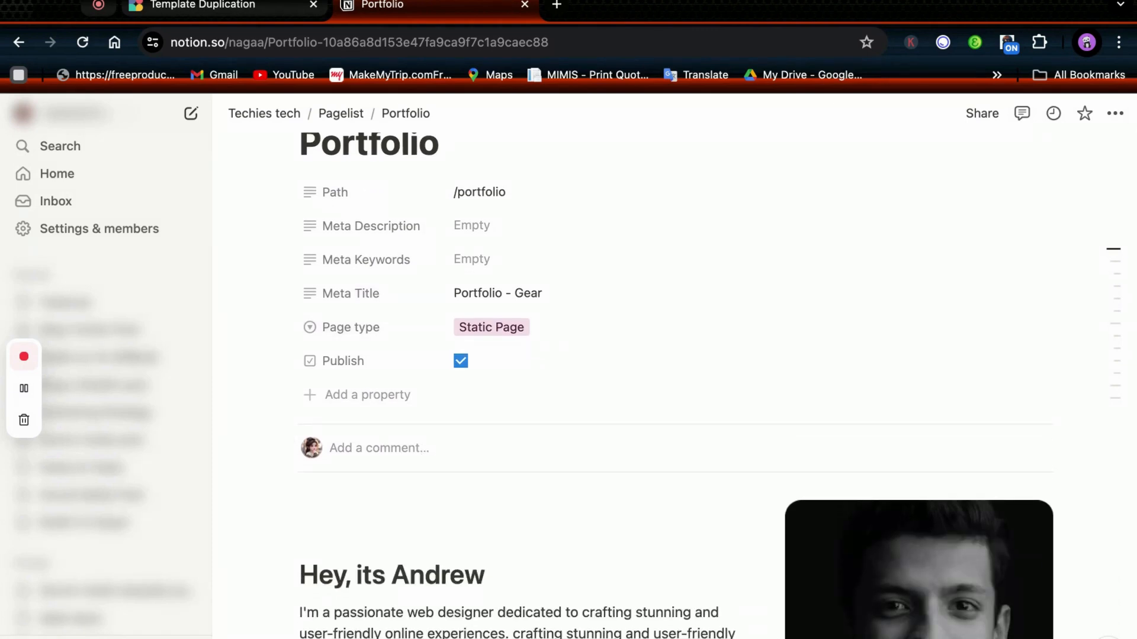
{"action": "scroll", "coordinate": [424, 461], "scroll_direction": "down", "scroll_amount": 3}
{"action": "scroll", "coordinate": [633, 524], "scroll_direction": "down", "scroll_amount": 4}
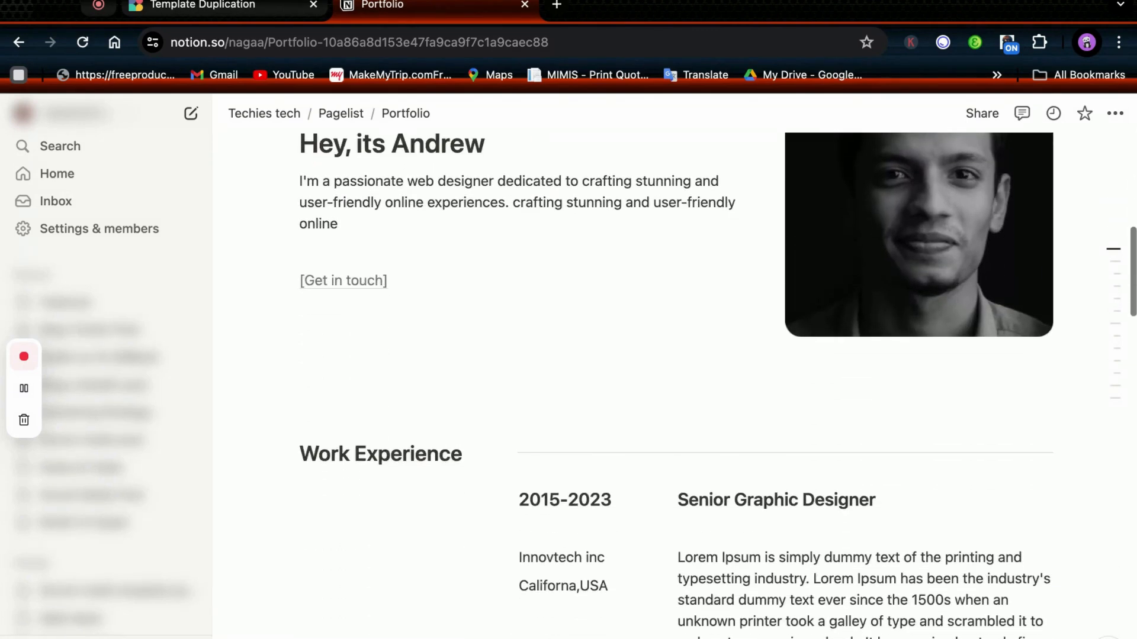
{"action": "scroll", "coordinate": [633, 524], "scroll_direction": "up", "scroll_amount": 5}
{"action": "scroll", "coordinate": [634, 524], "scroll_direction": "up", "scroll_amount": 3}
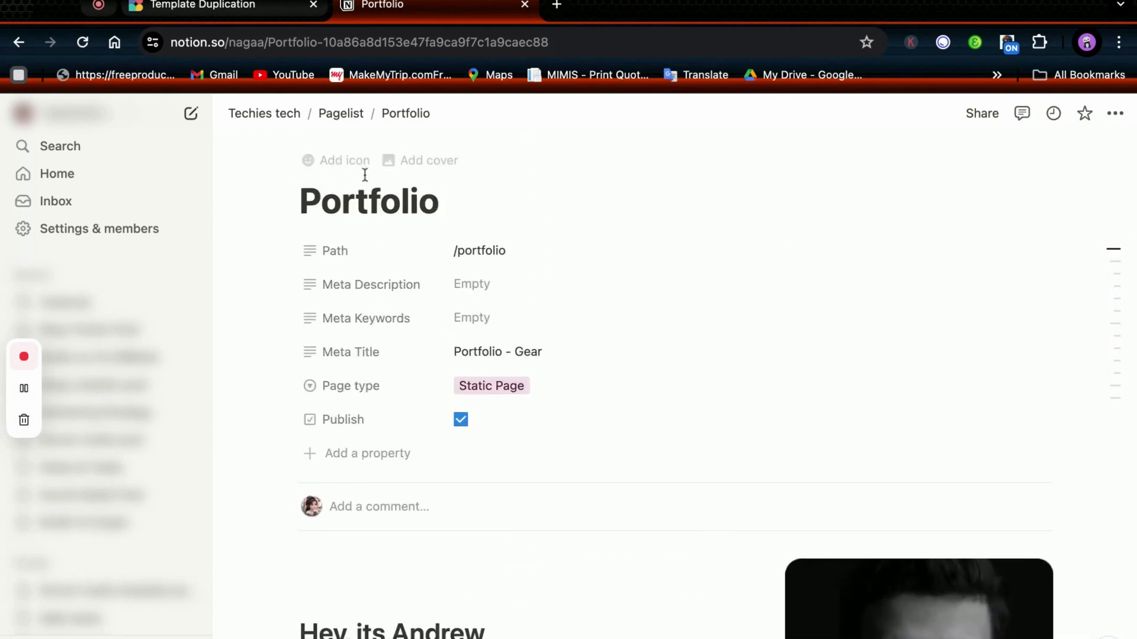
{"action": "left_click", "coordinate": [273, 112]}
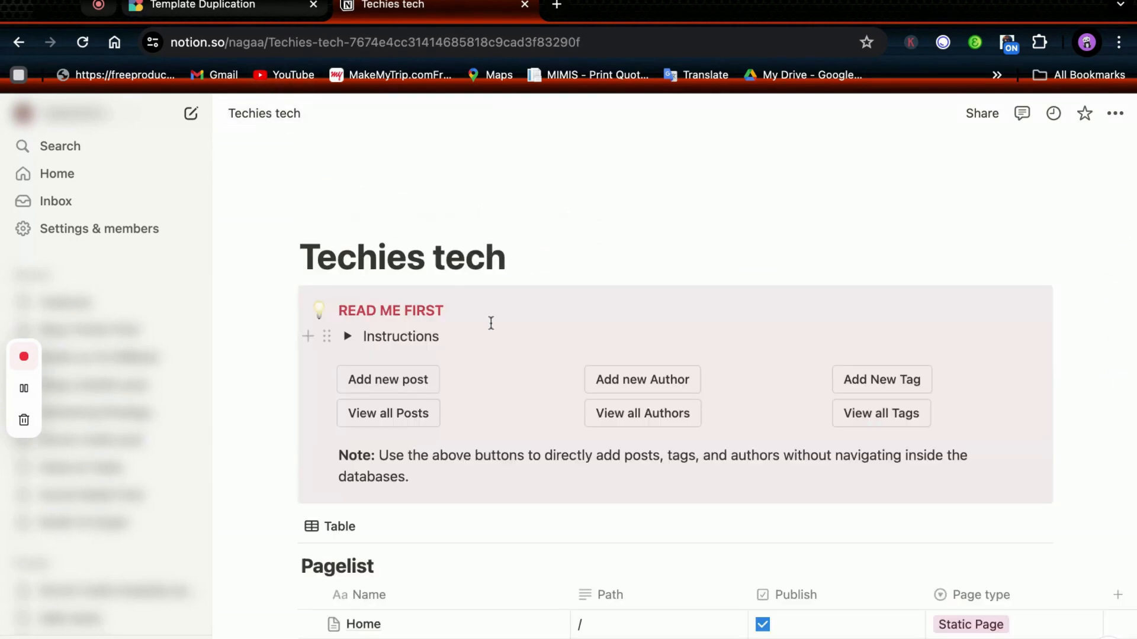
Step: Unpublish the Home 1 - Grey, Home 2 - Orange, Home 3 - Purple, Home 4 - Red and Getting started pages in the Pagelist
{"action": "scroll", "coordinate": [504, 520], "scroll_direction": "down", "scroll_amount": 5}
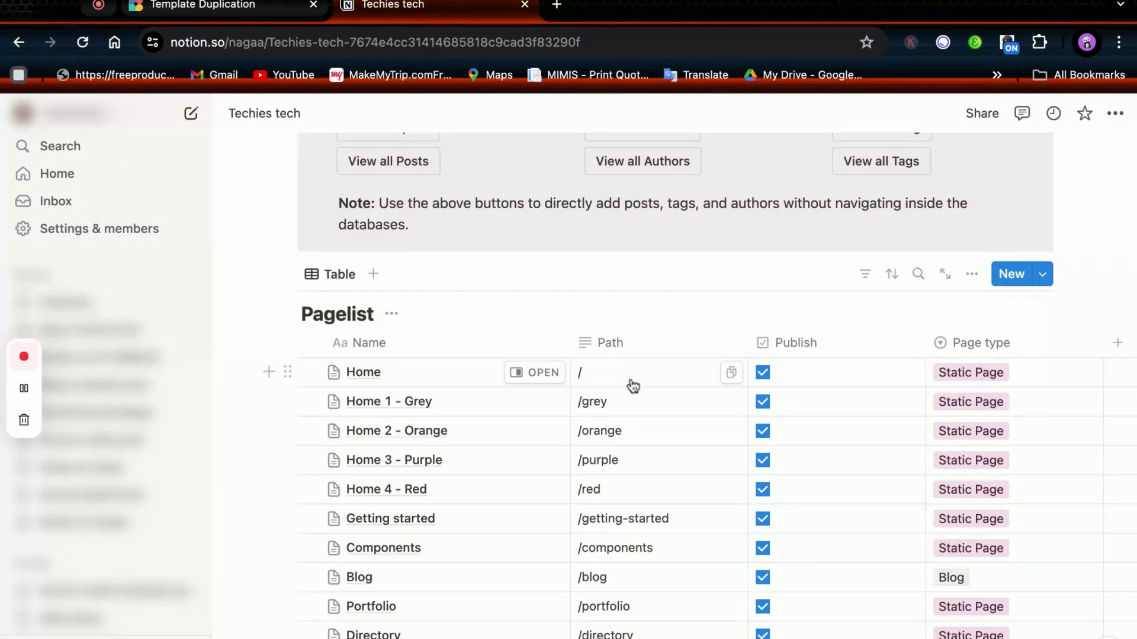
{"action": "left_click", "coordinate": [764, 403]}
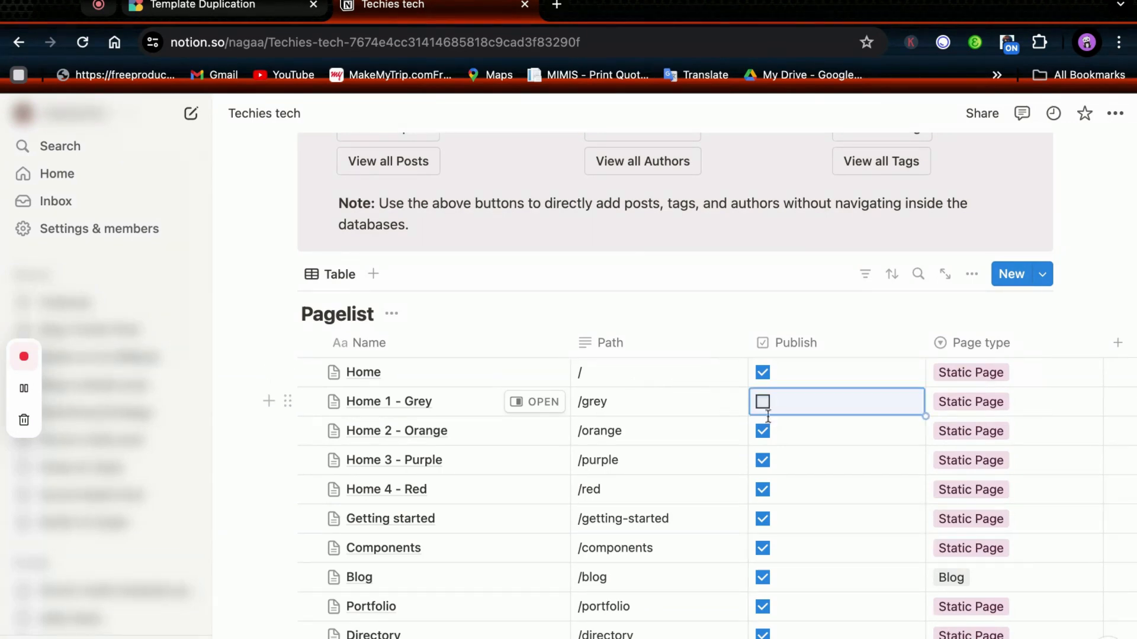
{"action": "left_click", "coordinate": [764, 432]}
{"action": "left_click", "coordinate": [767, 465]}
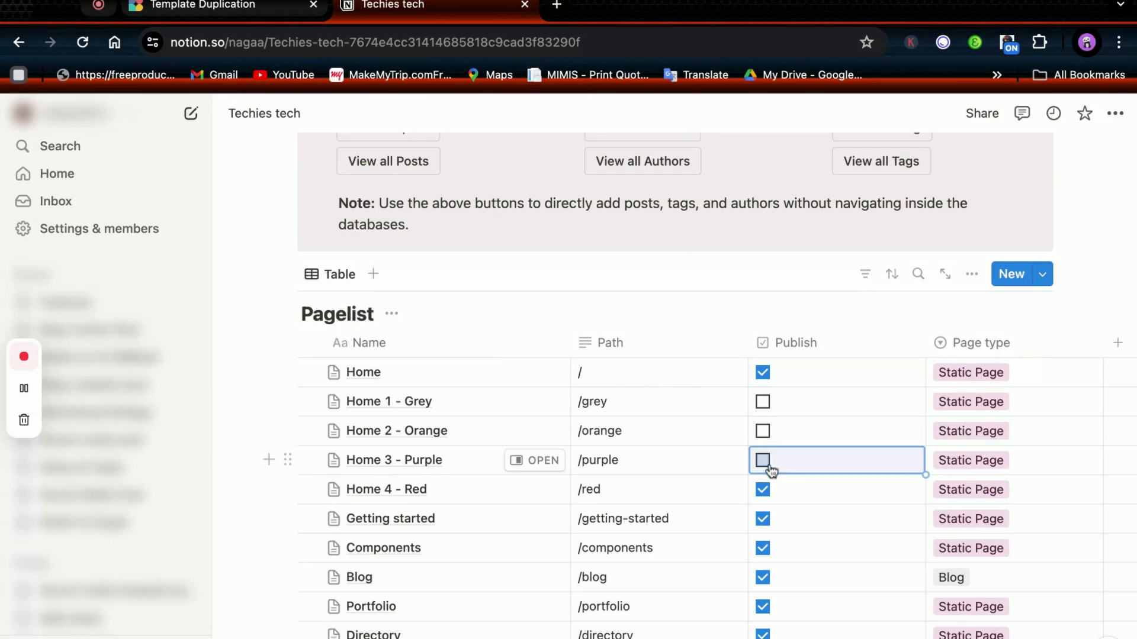
{"action": "left_click", "coordinate": [766, 493]}
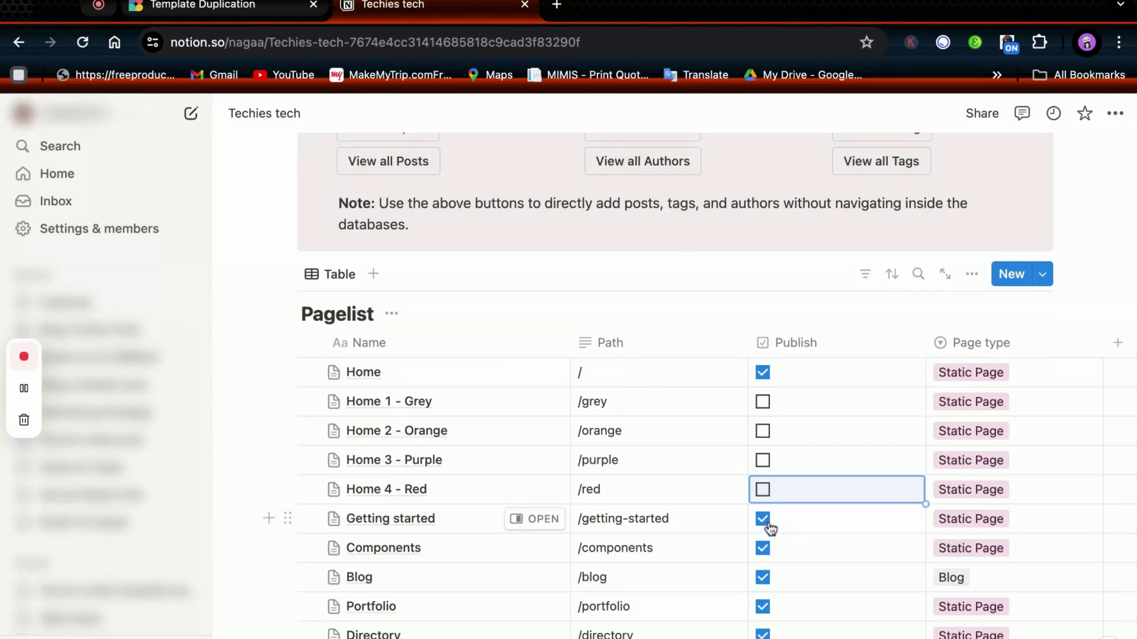
{"action": "left_click", "coordinate": [766, 519]}
Step: Add a new page named "Contact Us" at the end of the Pagelist
{"action": "scroll", "coordinate": [764, 566], "scroll_direction": "down", "scroll_amount": 4}
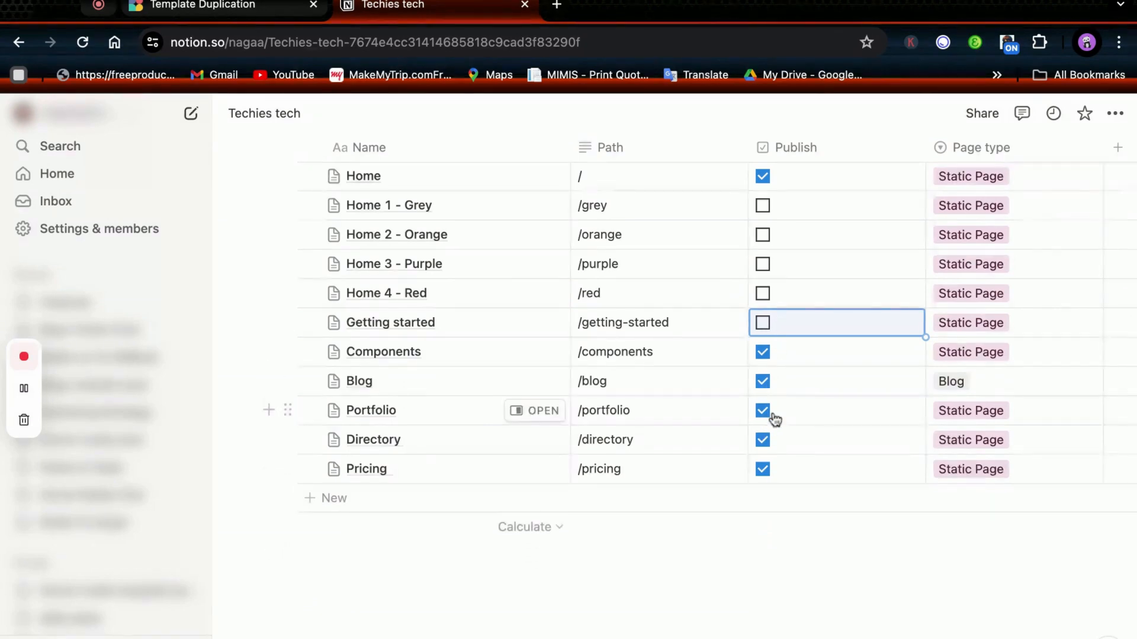
{"action": "scroll", "coordinate": [774, 419], "scroll_direction": "down", "scroll_amount": 1}
{"action": "left_click", "coordinate": [380, 474]}
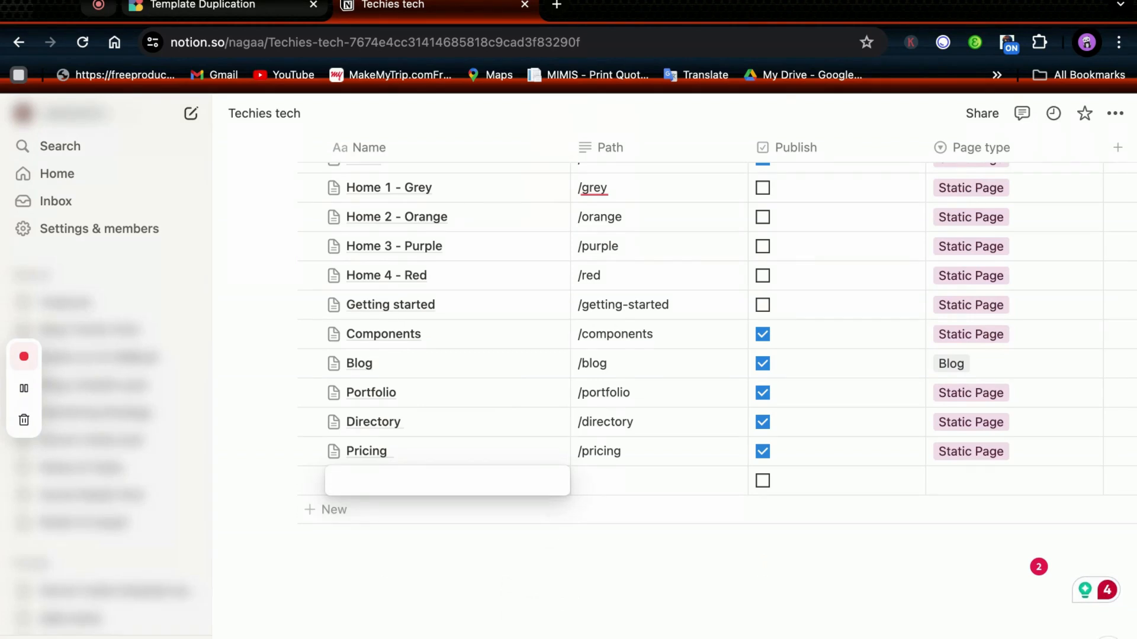
{"action": "type", "text": "Contact Us"}
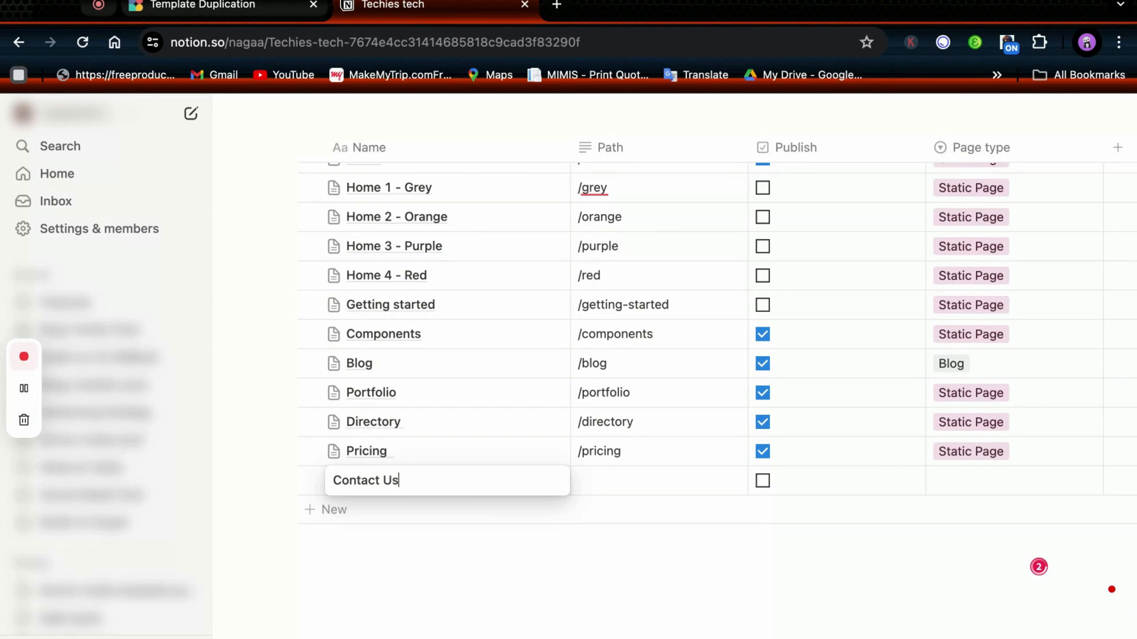
{"action": "key", "text": "Return"}
Step: Look at the new Contact Us page, and set its path to /contact-us in the Pagelist
{"action": "left_click", "coordinate": [540, 480]}
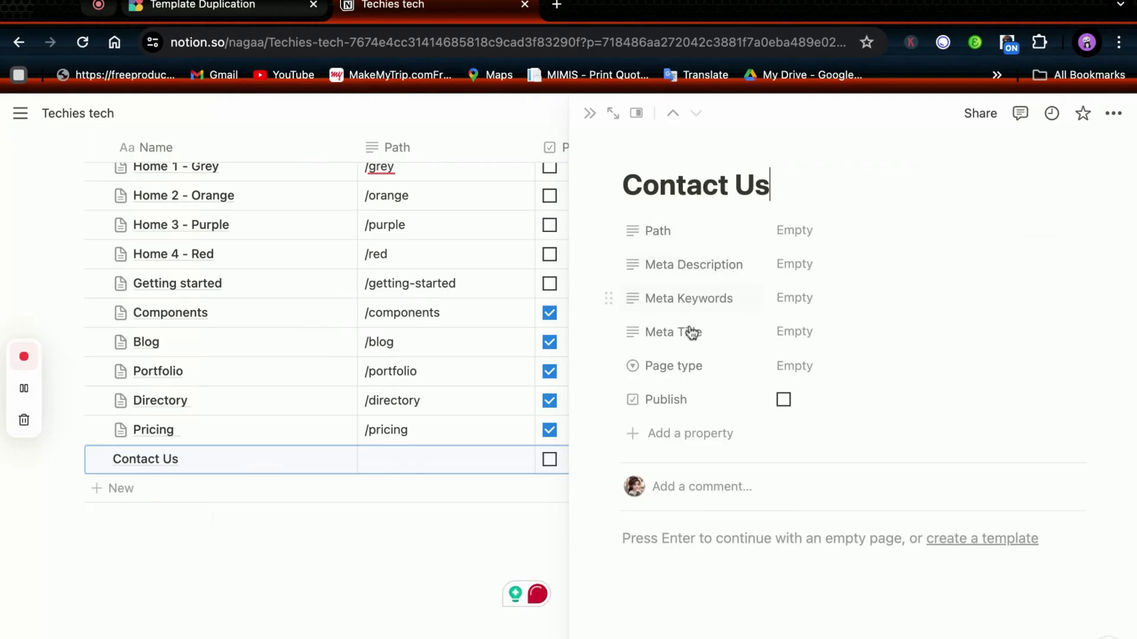
{"action": "left_click", "coordinate": [616, 118]}
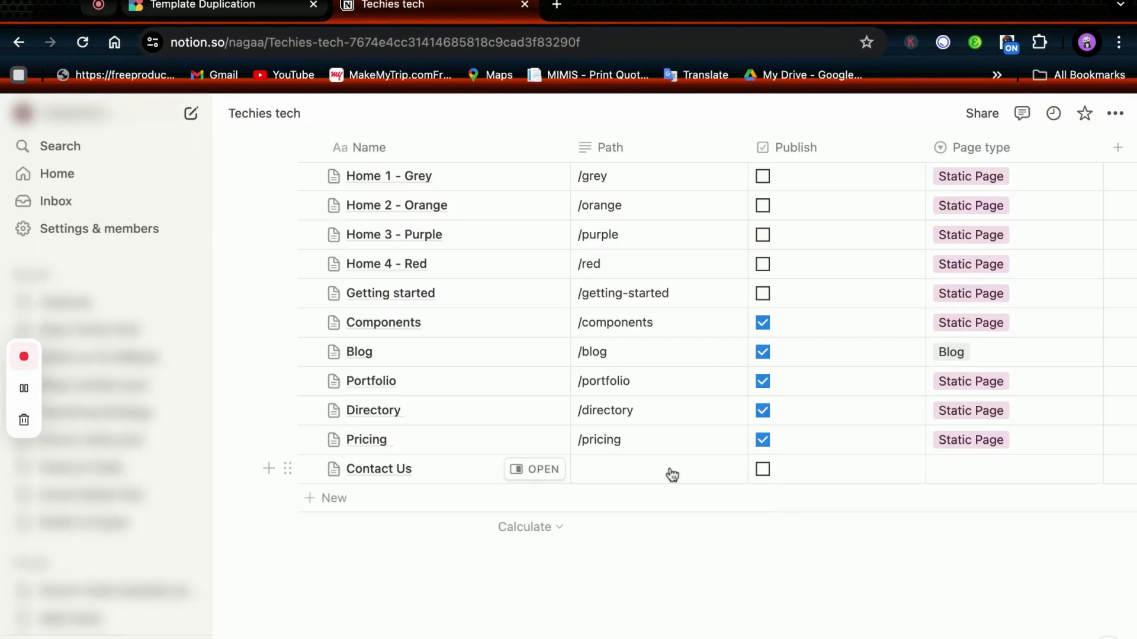
{"action": "left_click", "coordinate": [672, 475]}
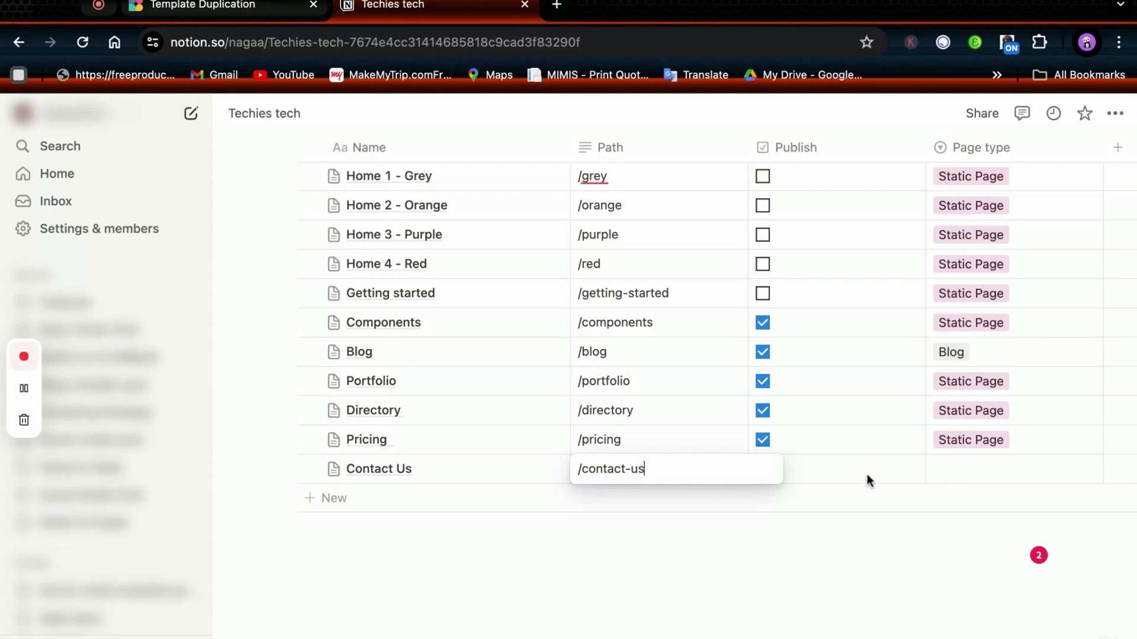
{"action": "key", "text": "Return"}
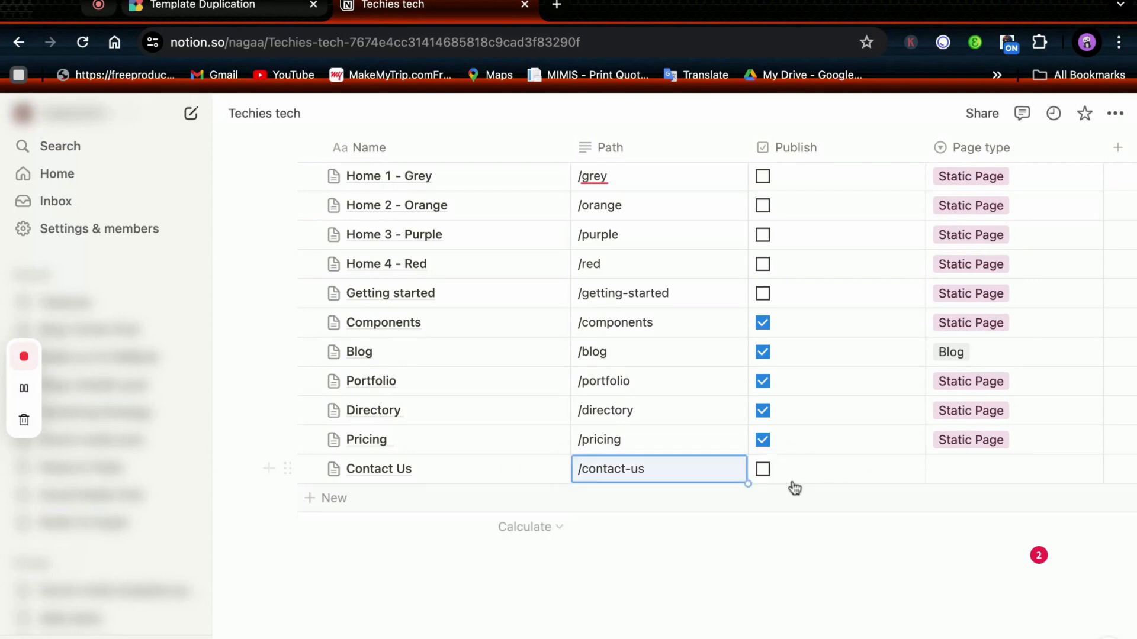
Step: Mark the Contact Us page as published in the Pagelist, and publish the Techies tech page to the web
{"action": "left_click", "coordinate": [763, 471]}
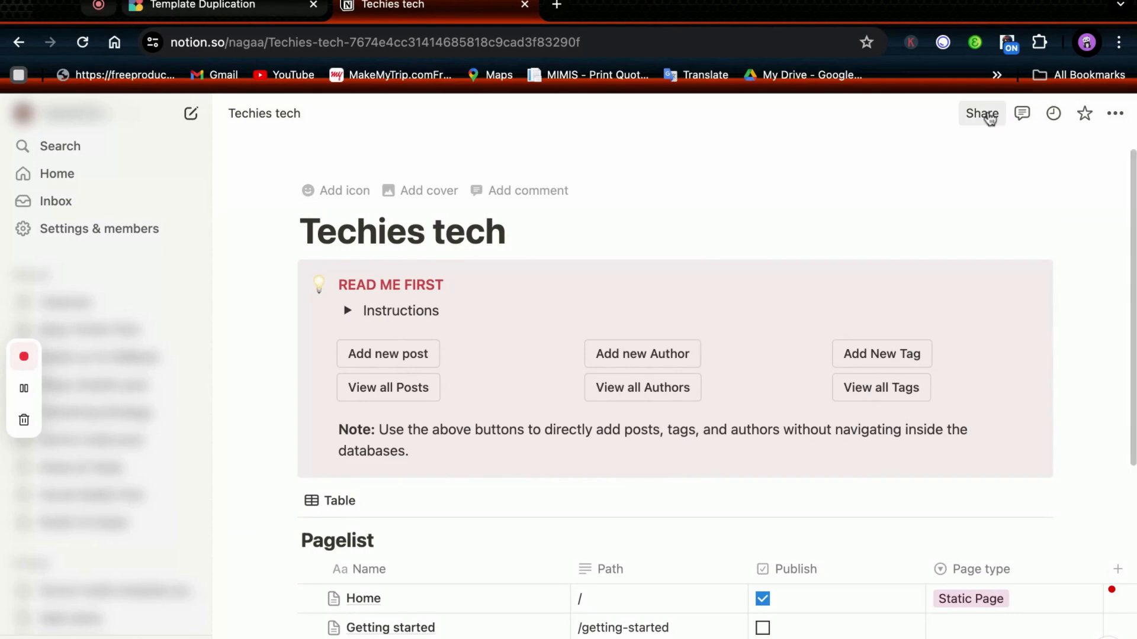
{"action": "left_click", "coordinate": [985, 114]}
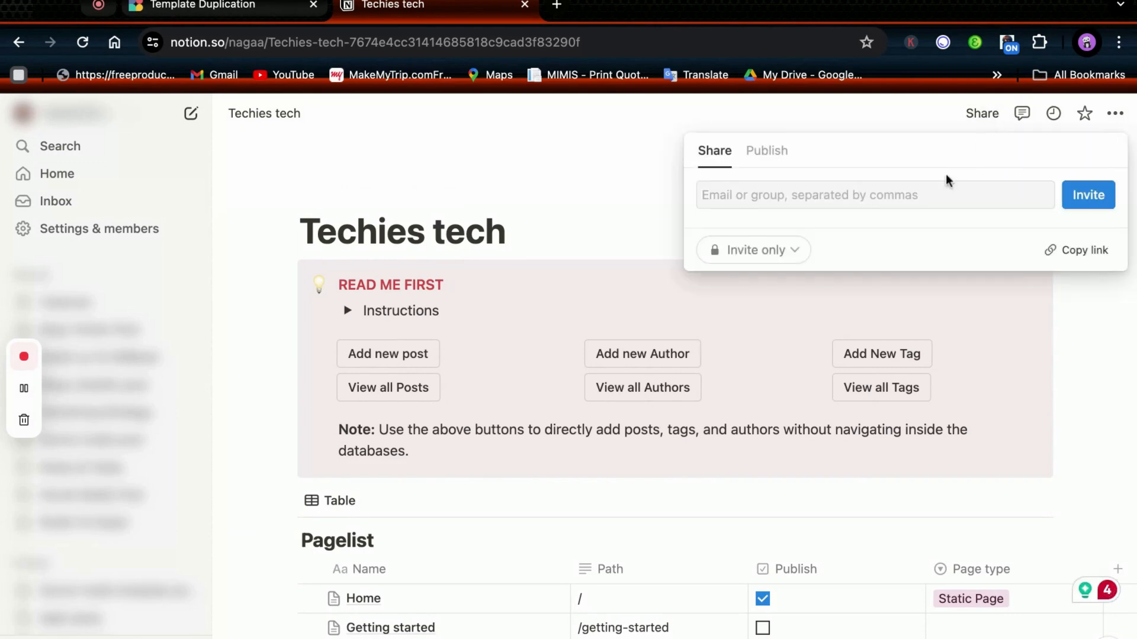
{"action": "left_click", "coordinate": [784, 152]}
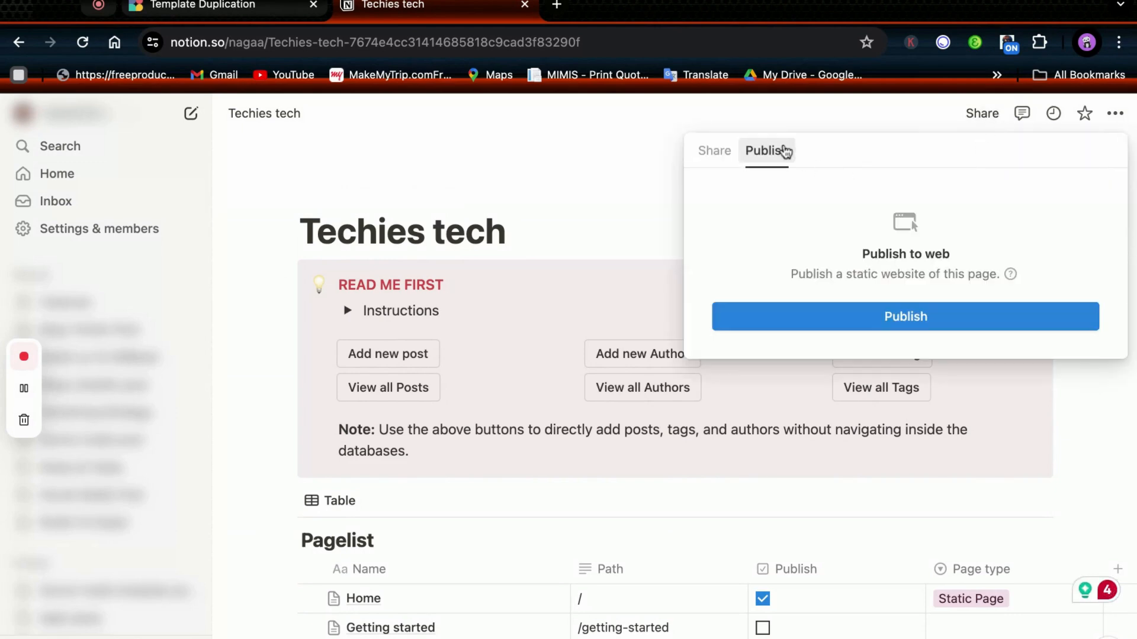
{"action": "left_click", "coordinate": [865, 315]}
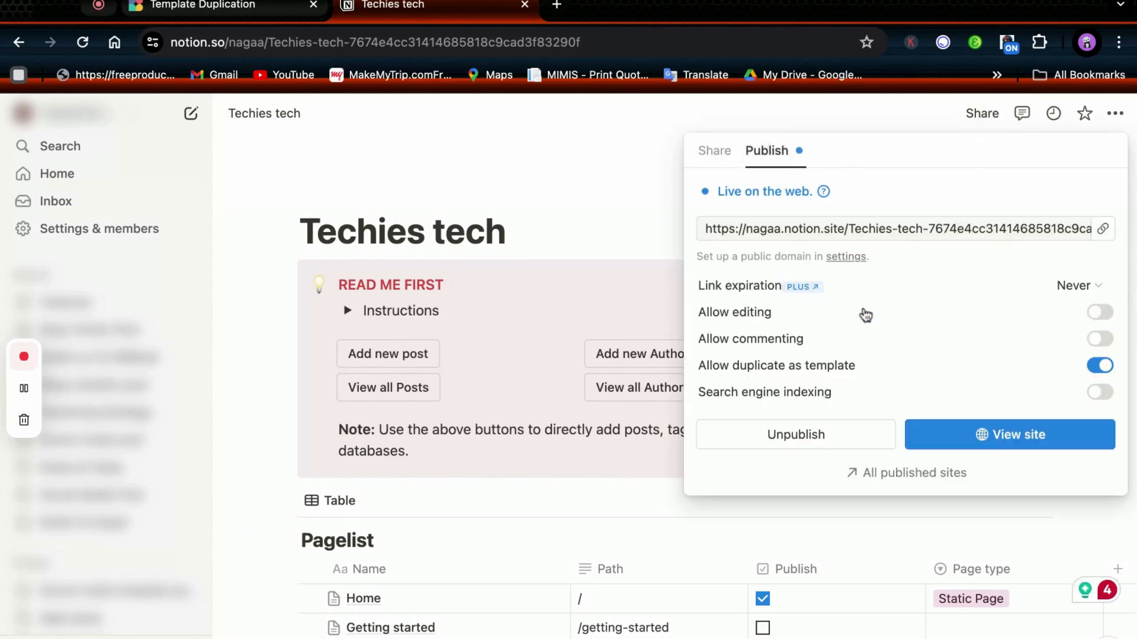
Step: Copy the page's public Notion link, enter it in Bullet's template duplication form, and create the site
{"action": "left_click", "coordinate": [1103, 232]}
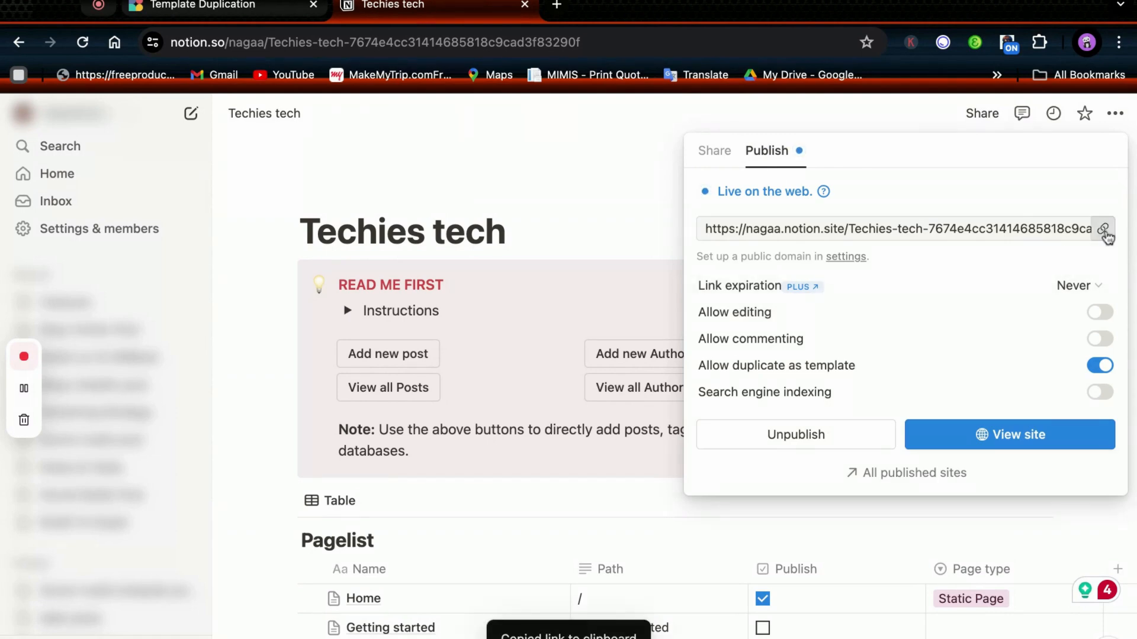
{"action": "left_click", "coordinate": [229, 10]}
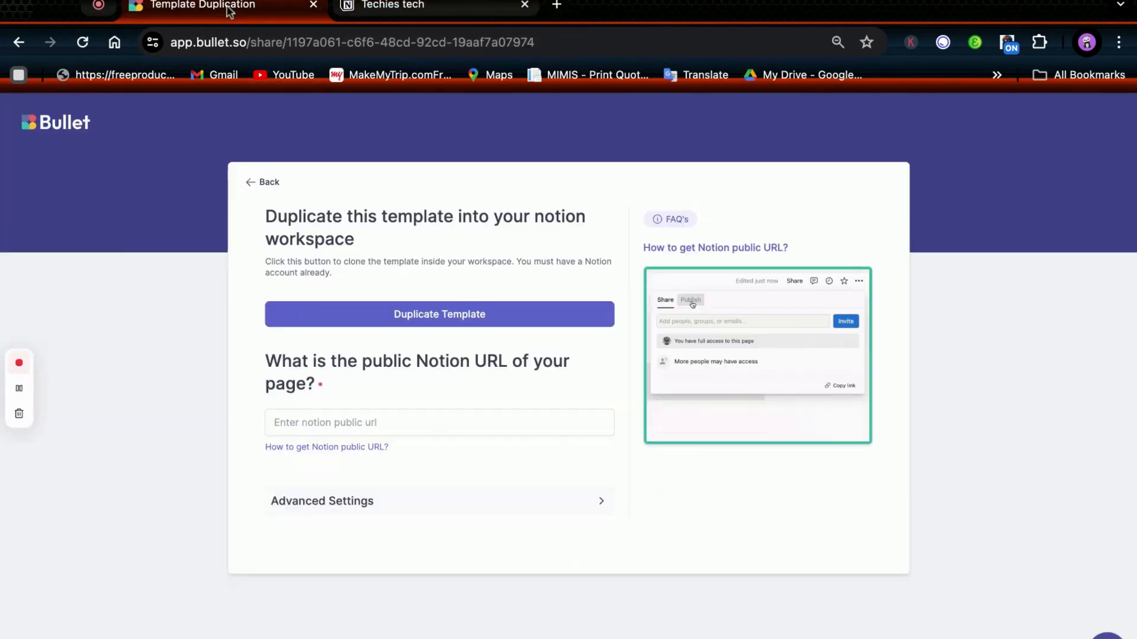
{"action": "left_click", "coordinate": [419, 424]}
{"action": "key", "text": "ctrl+v"}
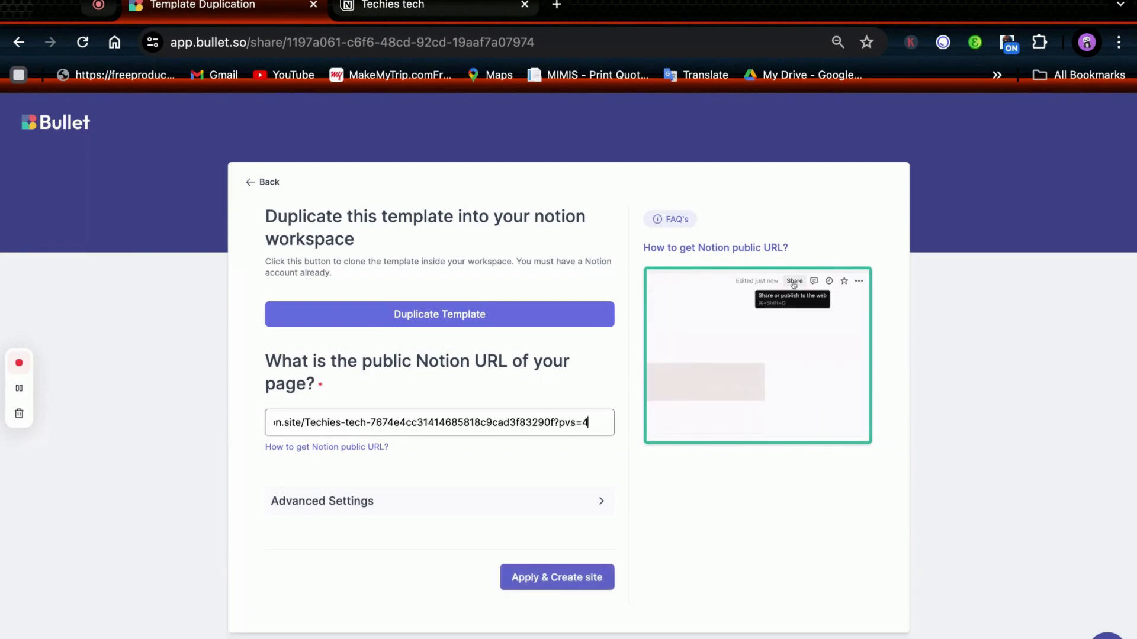
{"action": "left_click", "coordinate": [564, 583]}
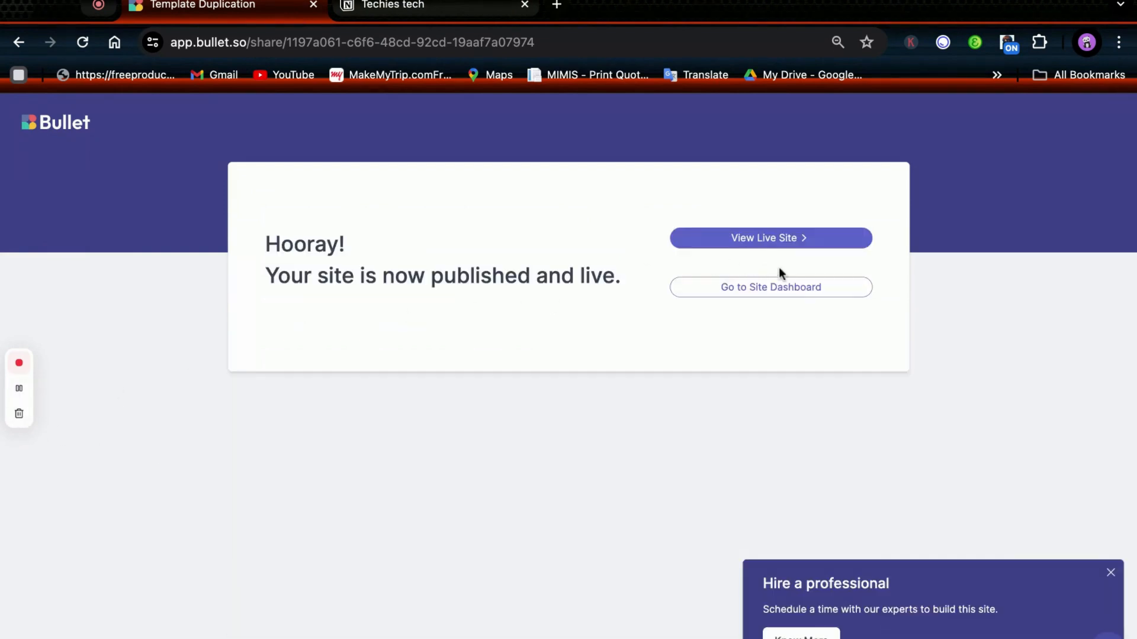
Step: Go to the new site's dashboard, review the custom navbar's brand and links, and save the navbar settings
{"action": "left_click", "coordinate": [784, 290]}
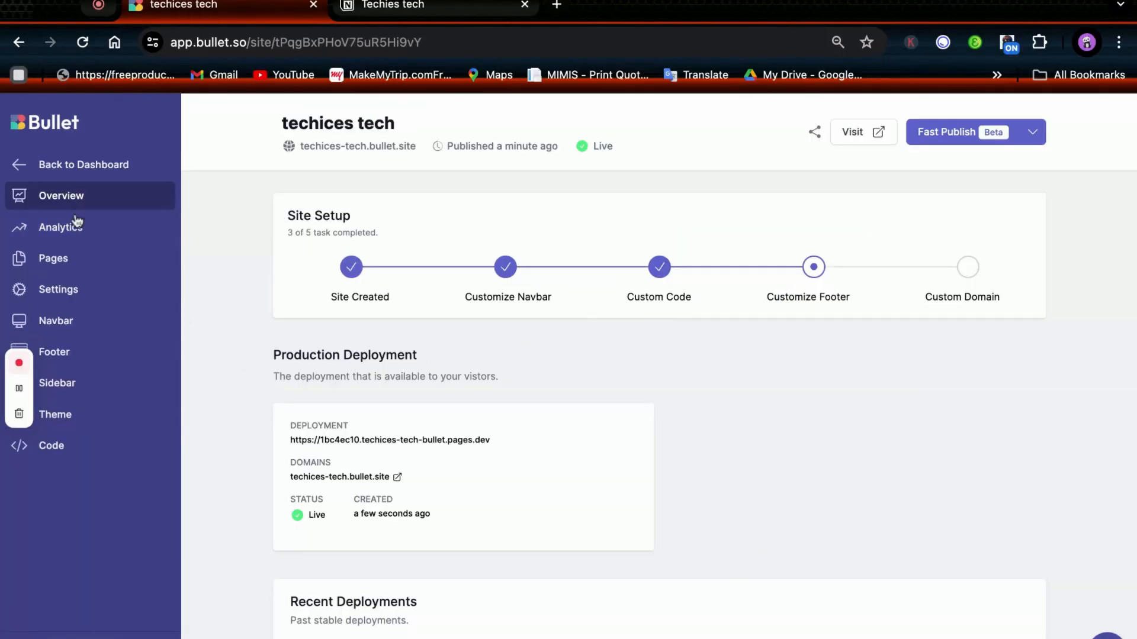
{"action": "left_click", "coordinate": [81, 322]}
{"action": "scroll", "coordinate": [679, 311], "scroll_direction": "down", "scroll_amount": 1}
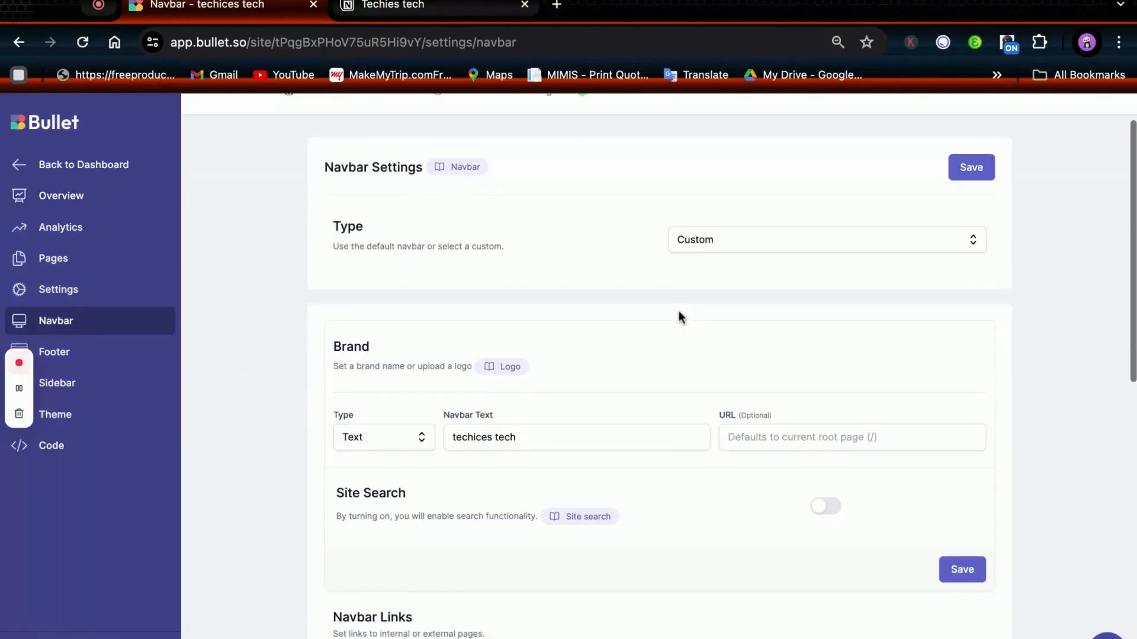
{"action": "scroll", "coordinate": [678, 318], "scroll_direction": "down", "scroll_amount": 9}
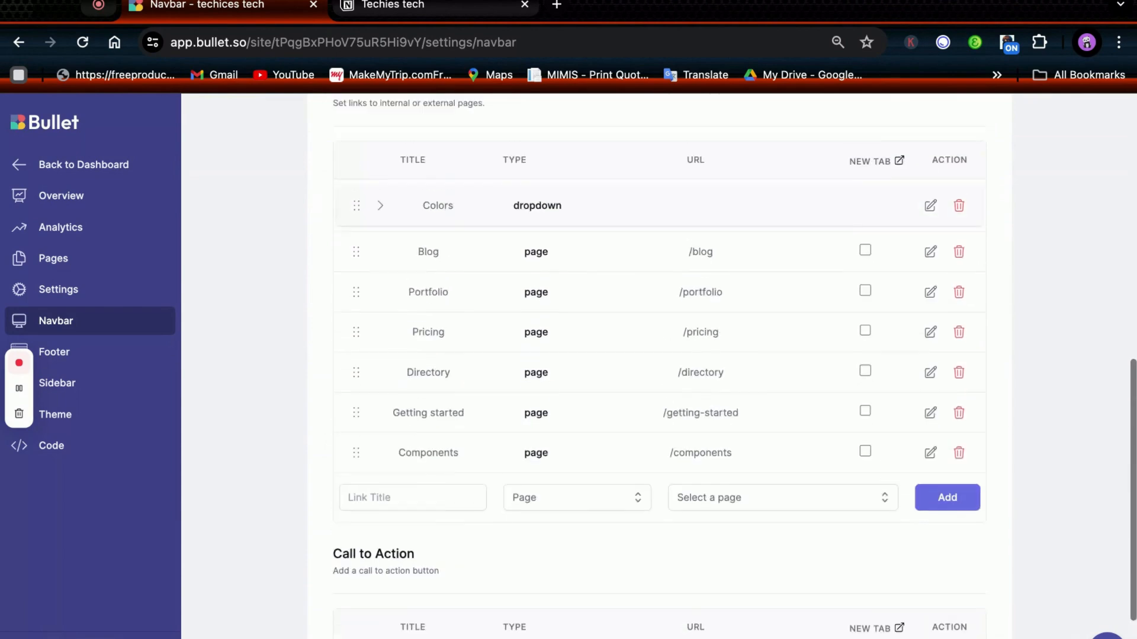
{"action": "scroll", "coordinate": [474, 276], "scroll_direction": "up", "scroll_amount": 8}
{"action": "scroll", "coordinate": [473, 277], "scroll_direction": "down", "scroll_amount": 2}
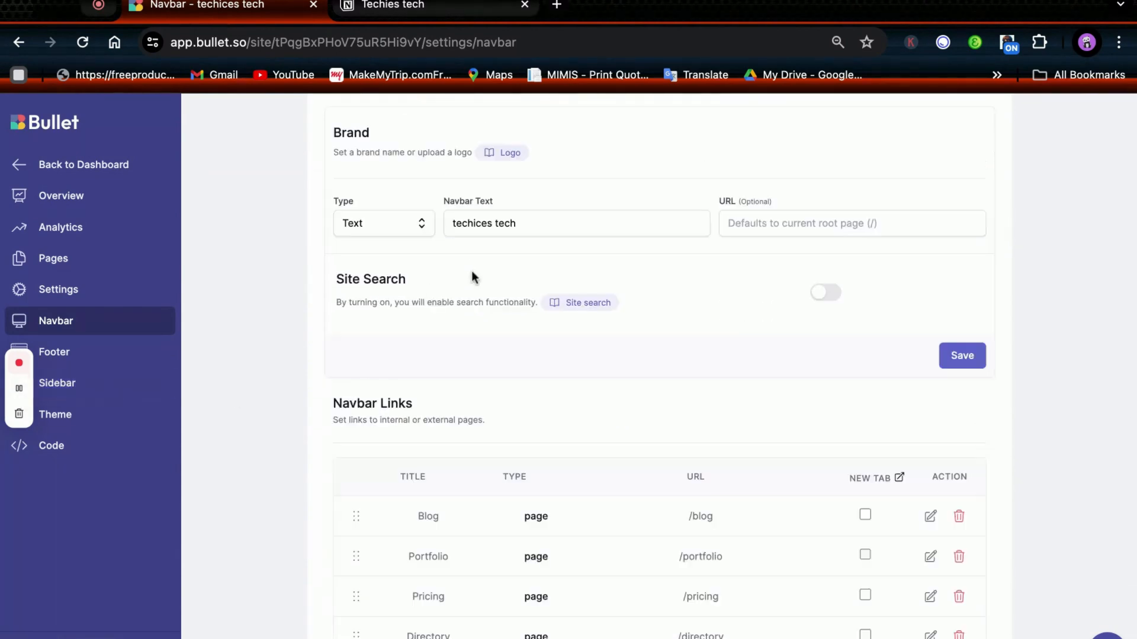
{"action": "scroll", "coordinate": [473, 277], "scroll_direction": "up", "scroll_amount": 5}
{"action": "left_click", "coordinate": [978, 224]}
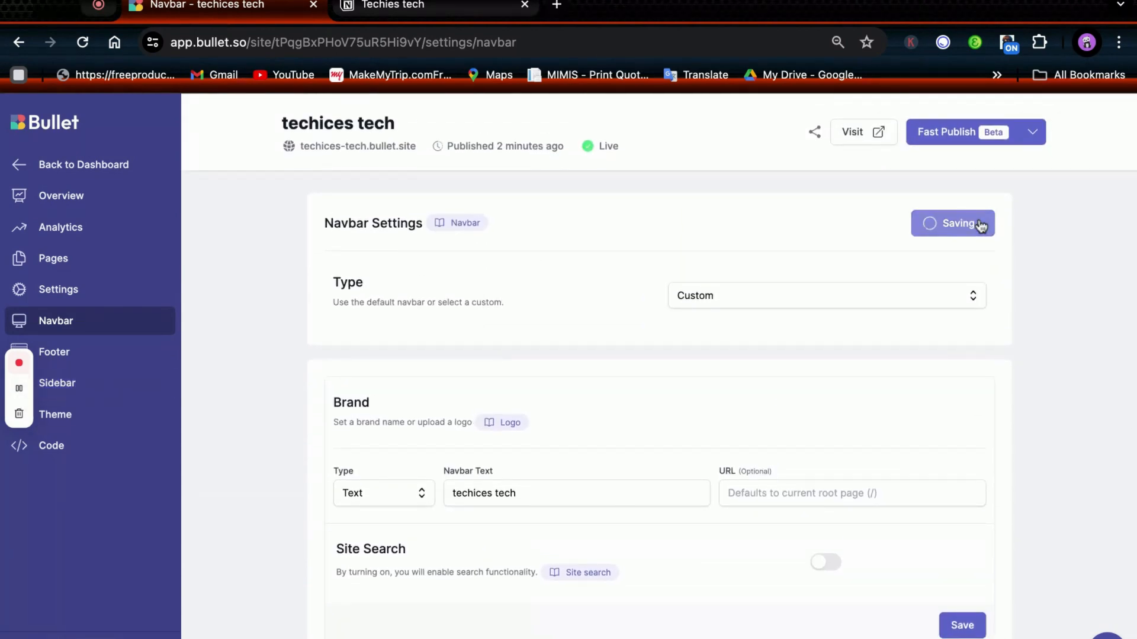
Step: Review the footer's links and available social icons, and save the footer settings
{"action": "left_click", "coordinate": [79, 355]}
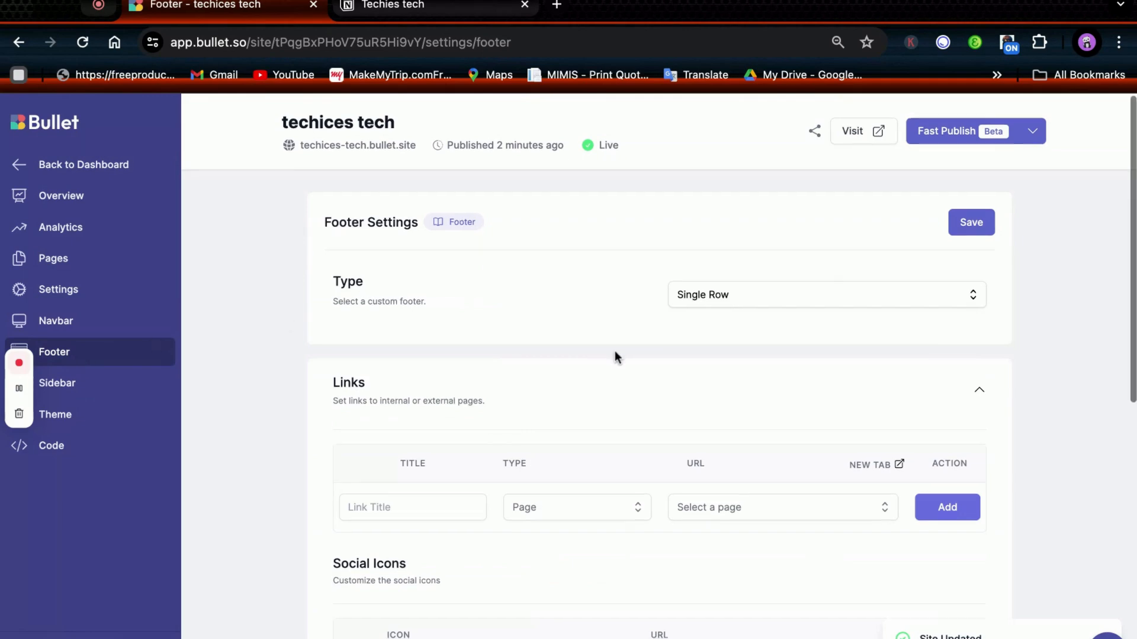
{"action": "scroll", "coordinate": [615, 357], "scroll_direction": "down", "scroll_amount": 5}
{"action": "left_click", "coordinate": [433, 409]}
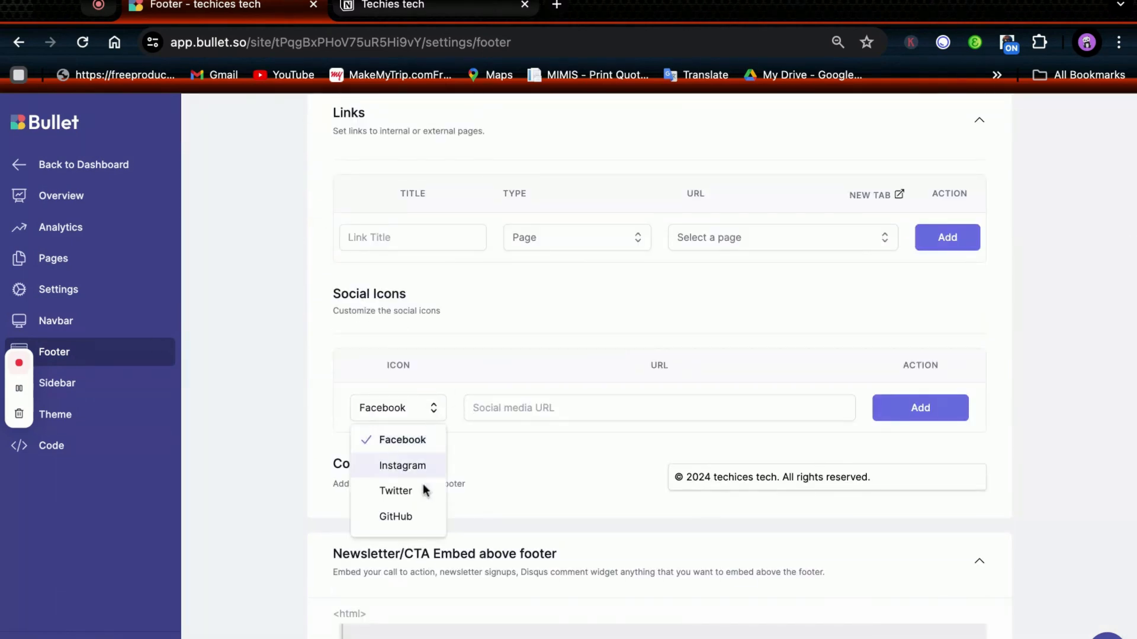
{"action": "scroll", "coordinate": [472, 410], "scroll_direction": "down", "scroll_amount": 1}
{"action": "left_click", "coordinate": [469, 406]}
{"action": "scroll", "coordinate": [470, 406], "scroll_direction": "up", "scroll_amount": 6}
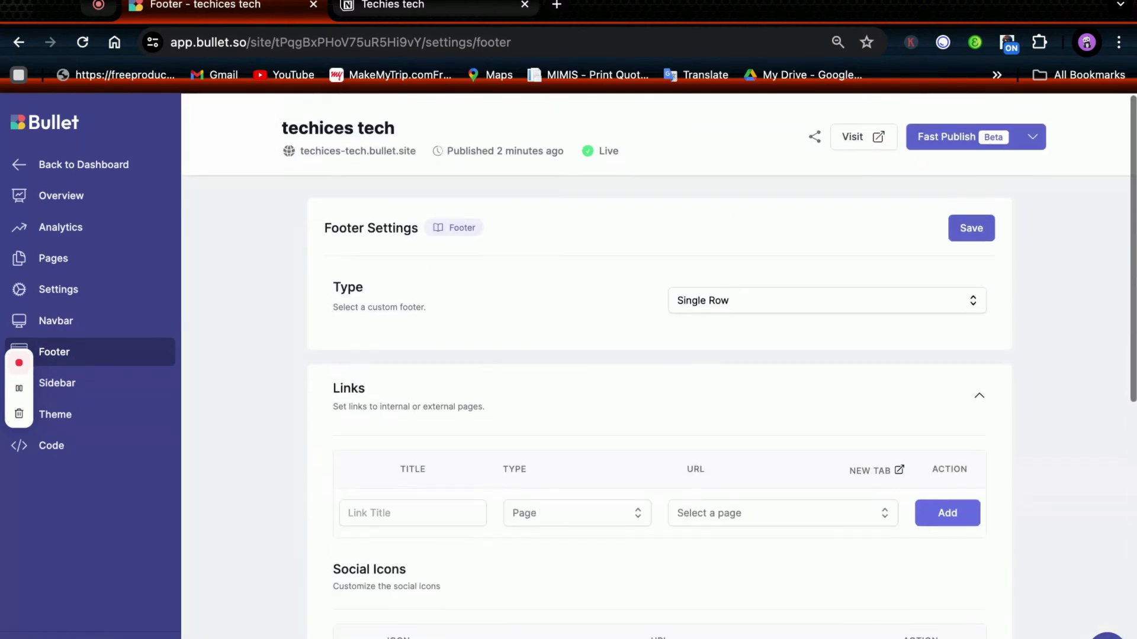
{"action": "left_click", "coordinate": [965, 232]}
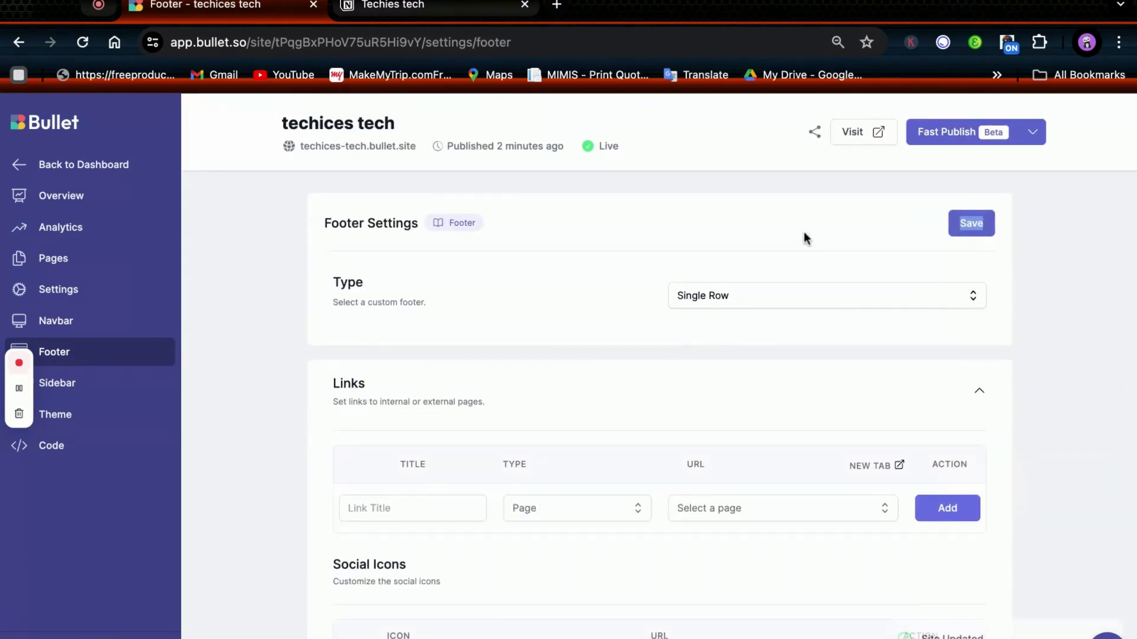
Step: Open the site's page editor and look over the home page preview
{"action": "left_click", "coordinate": [88, 261]}
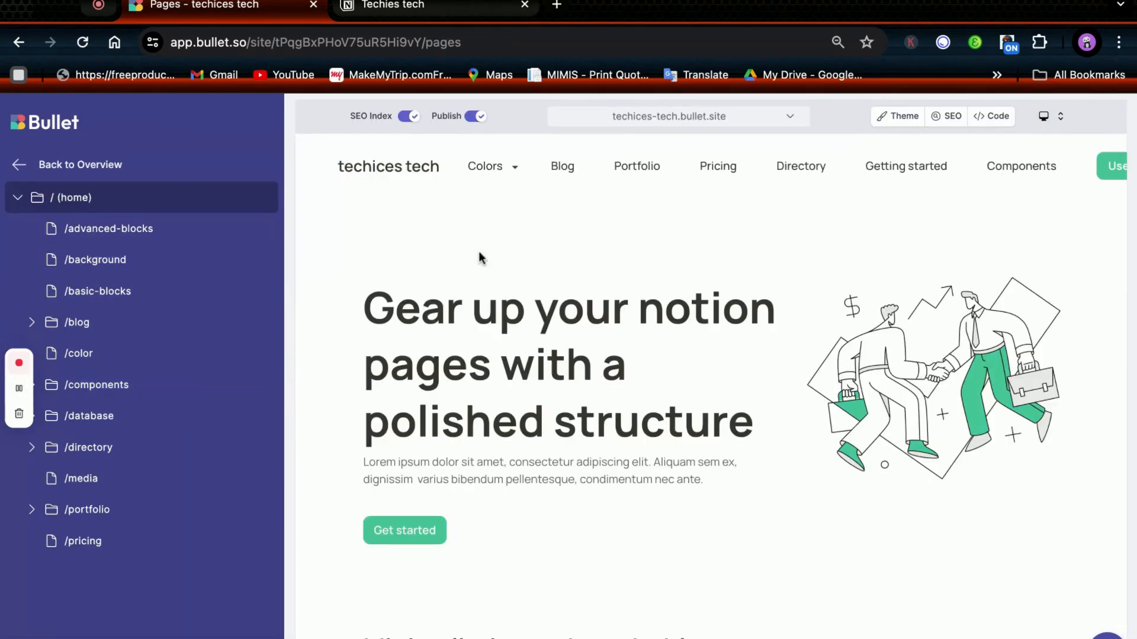
{"action": "scroll", "coordinate": [496, 249], "scroll_direction": "down", "scroll_amount": 3}
{"action": "scroll", "coordinate": [496, 249], "scroll_direction": "up", "scroll_amount": 3}
Step: Delete both stylesheet links from the global head code and examine the effect on the home page preview
{"action": "left_click", "coordinate": [998, 118]}
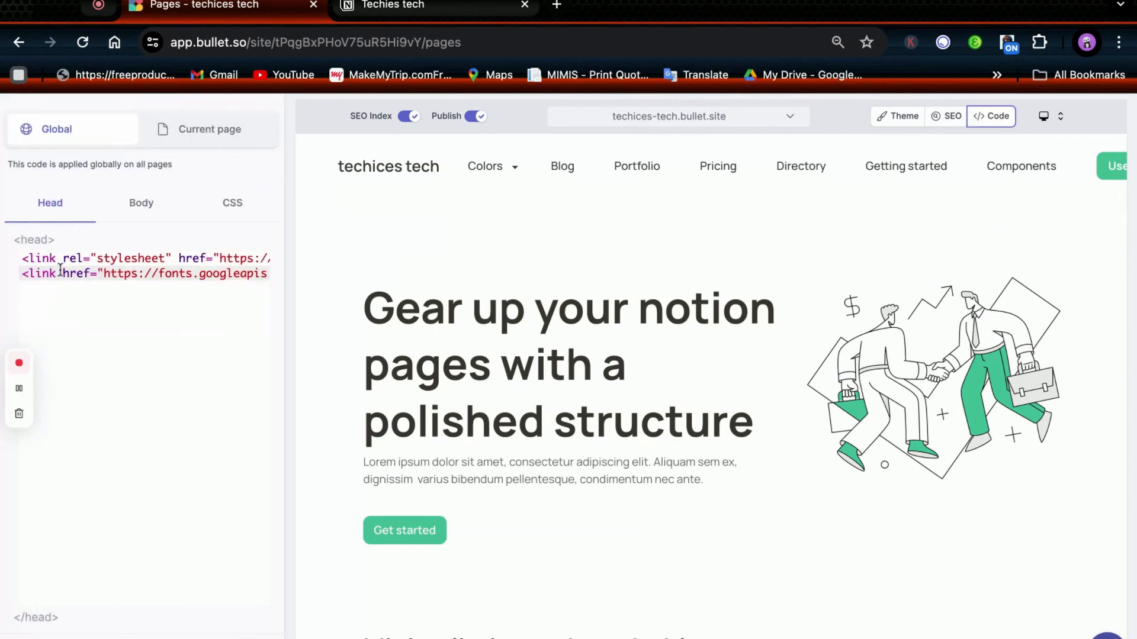
{"action": "left_click", "coordinate": [29, 262]}
{"action": "key", "text": "ctrl+a"}
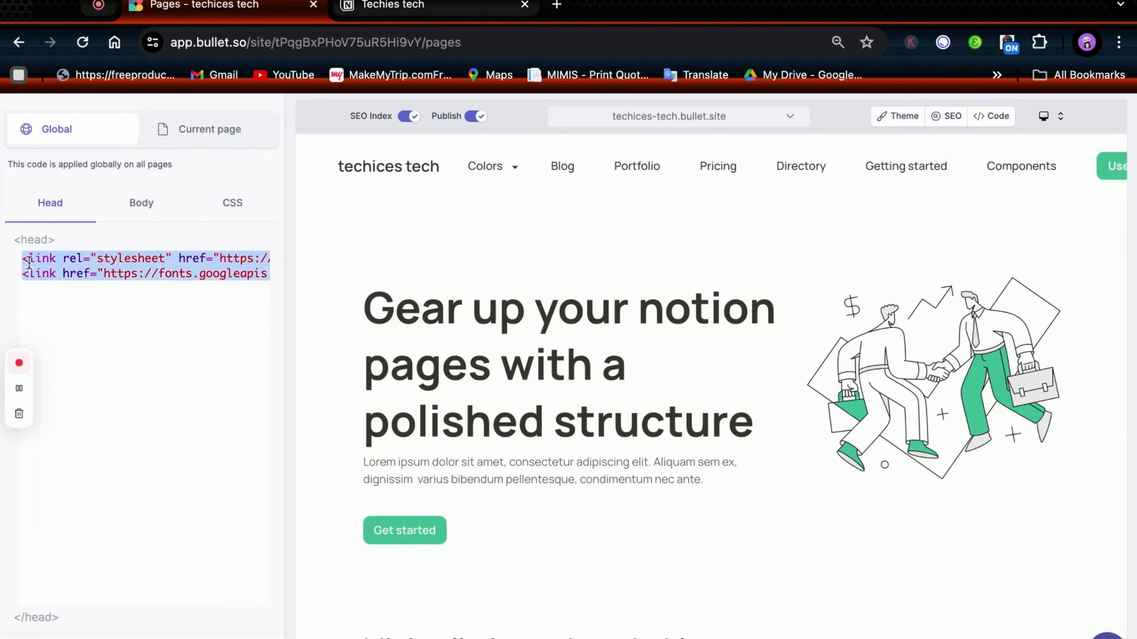
{"action": "left_click", "coordinate": [29, 262]}
{"action": "triple_click", "coordinate": [29, 262]}
{"action": "key", "text": "ctrl+a"}
{"action": "key", "text": "BackSpace"}
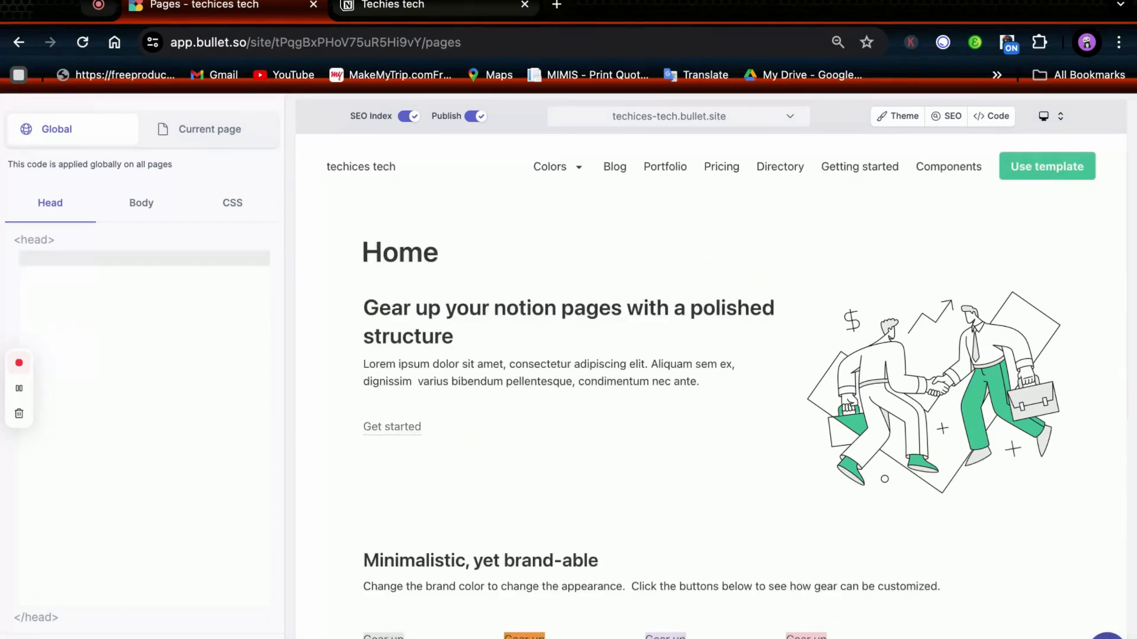
{"action": "scroll", "coordinate": [455, 330], "scroll_direction": "down", "scroll_amount": 6}
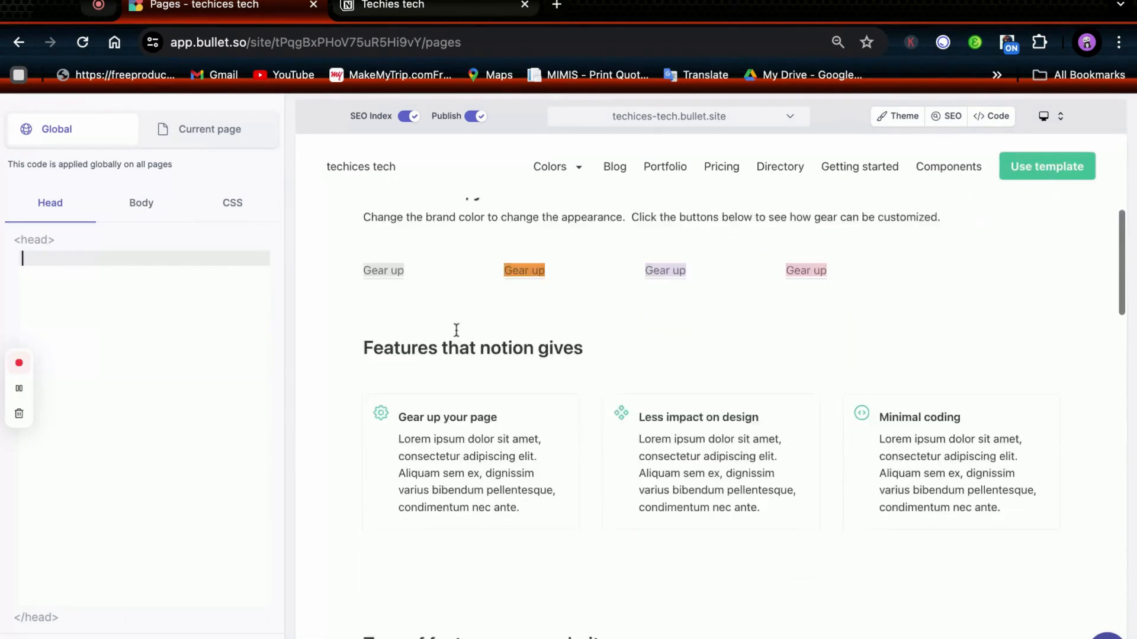
{"action": "scroll", "coordinate": [456, 330], "scroll_direction": "down", "scroll_amount": 5}
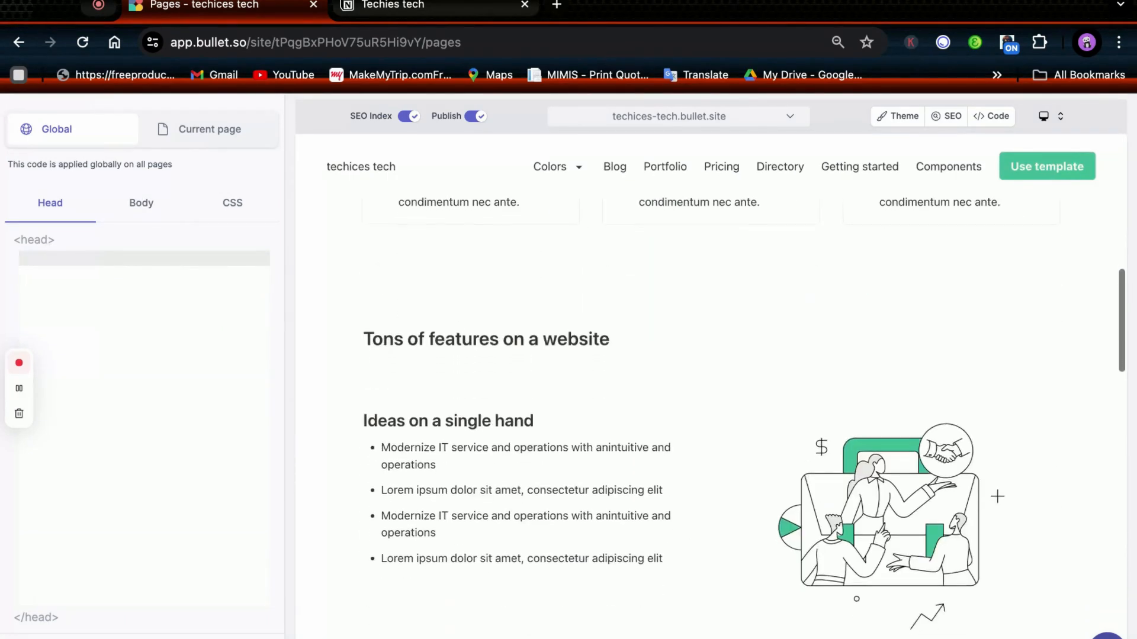
{"action": "scroll", "coordinate": [456, 363], "scroll_direction": "up", "scroll_amount": 11}
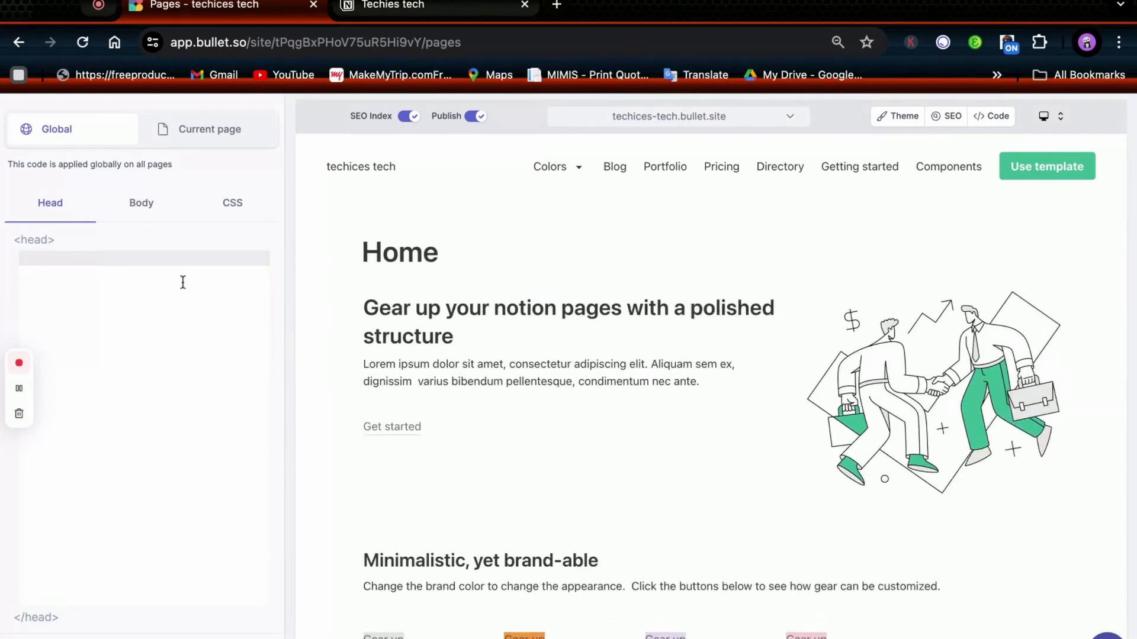
Step: Restore the deleted global head code and leave the code editor, discarding the unsaved changes
{"action": "key", "text": "ctrl+v"}
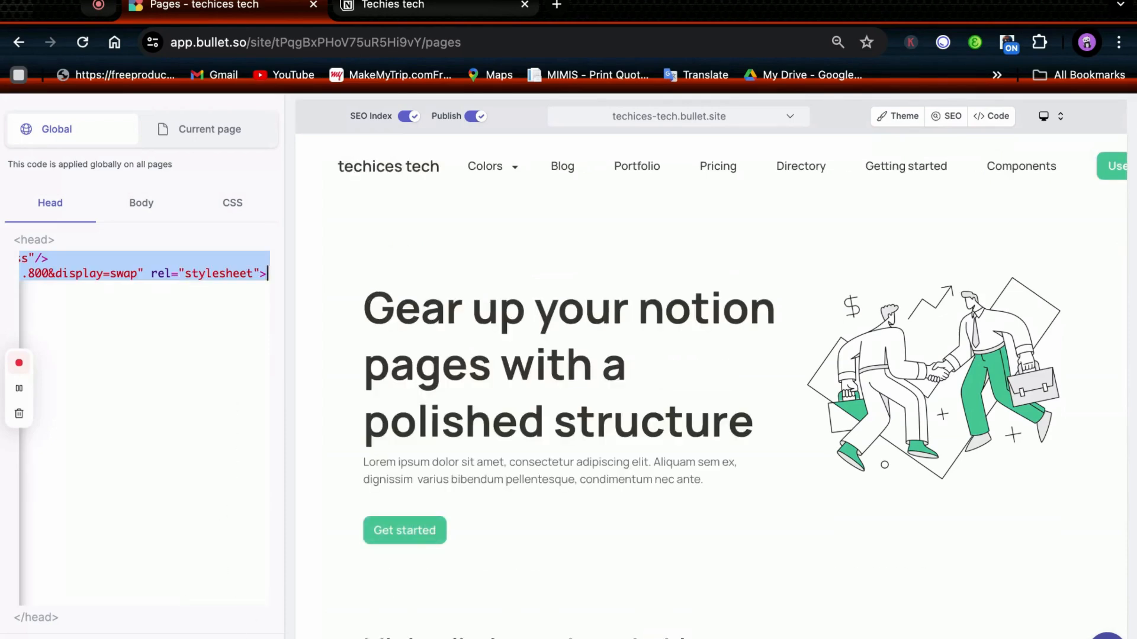
{"action": "key", "text": "Escape"}
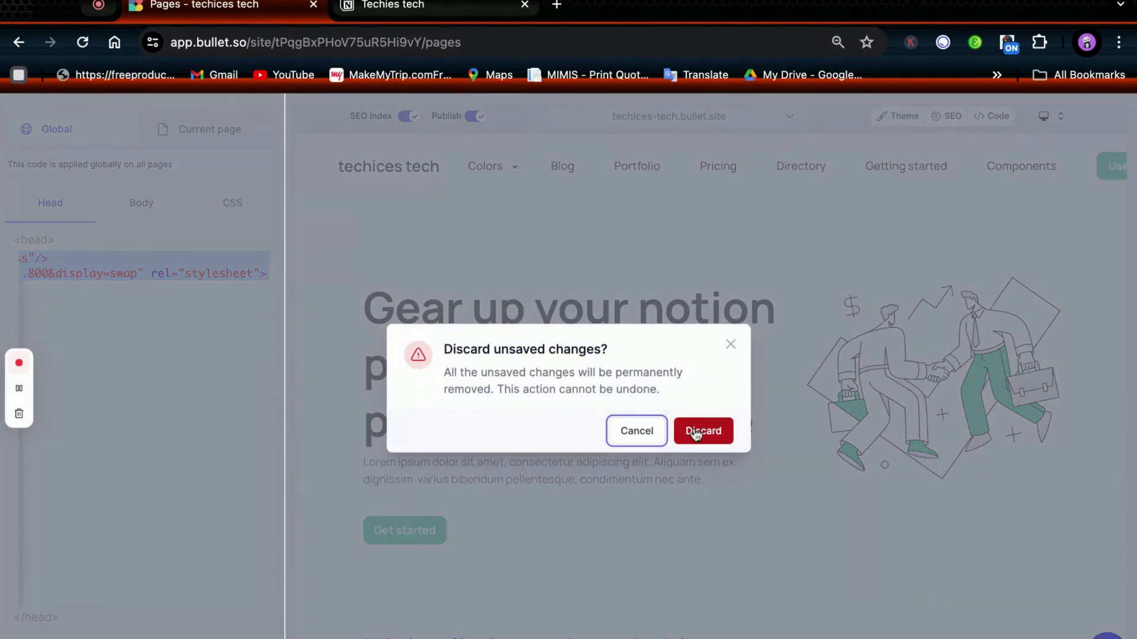
{"action": "left_click", "coordinate": [696, 432]}
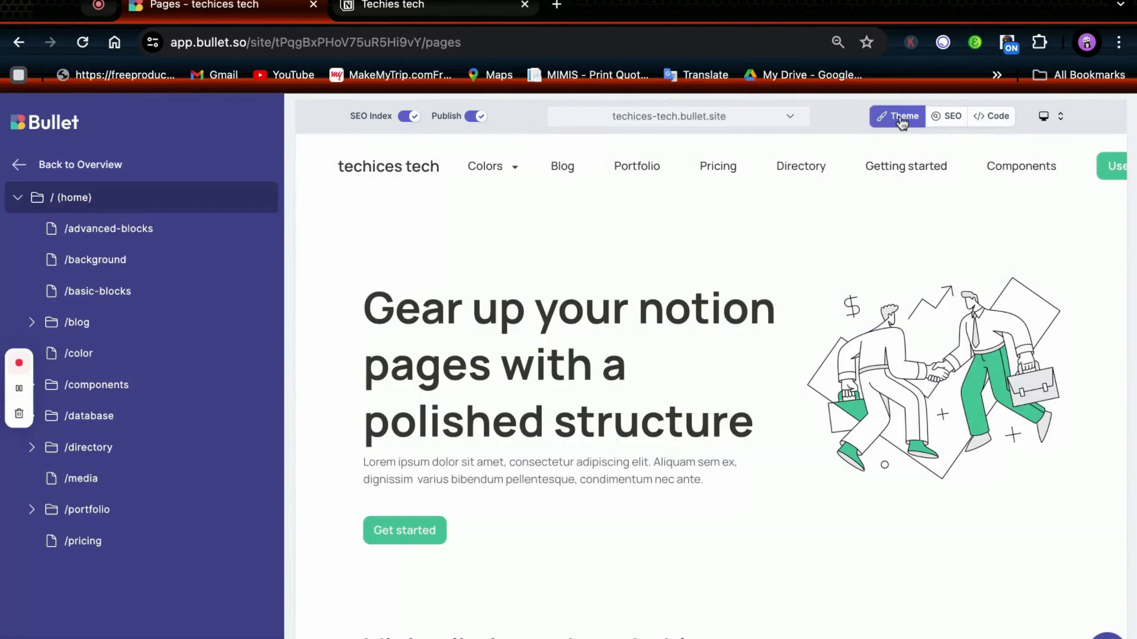
Step: Open the theme's color settings, preview dark mode as the default color mode, and return to light mode
{"action": "left_click", "coordinate": [902, 119]}
{"action": "left_click", "coordinate": [119, 207]}
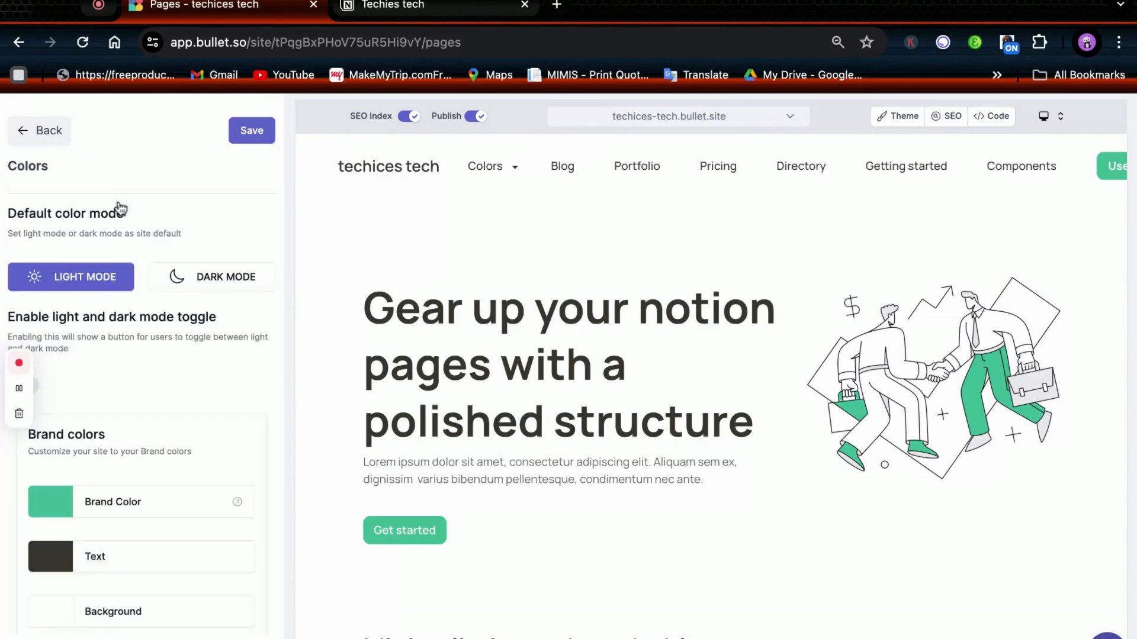
{"action": "left_click", "coordinate": [181, 278]}
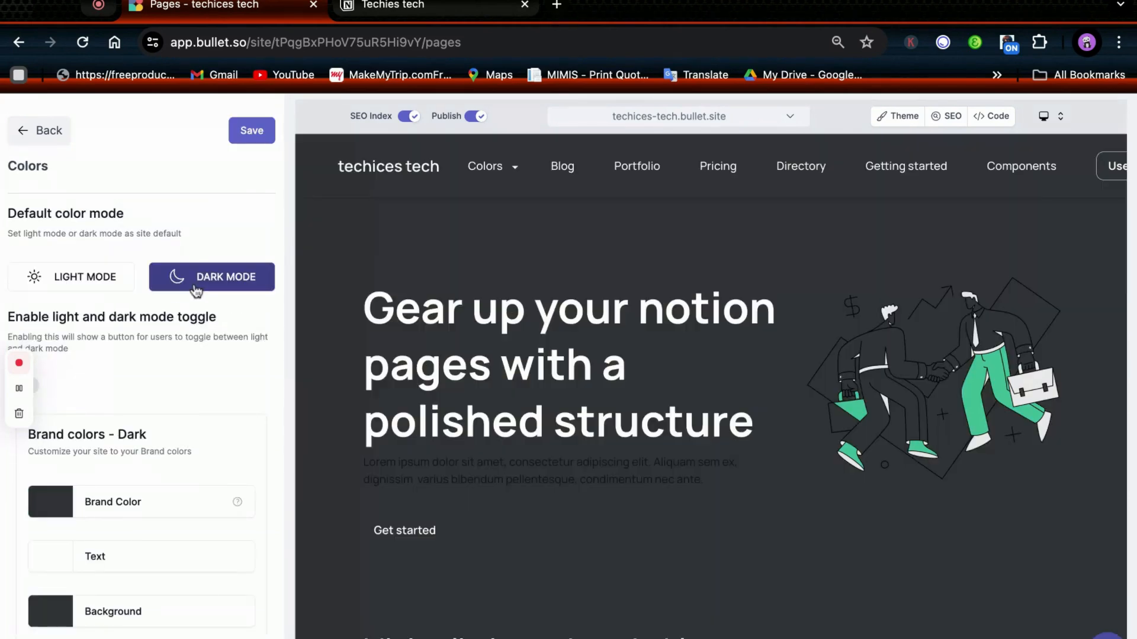
{"action": "left_click", "coordinate": [93, 292]}
Step: Change the light mode Brand Color to bright cyan and save the theme colors
{"action": "left_click", "coordinate": [142, 502]}
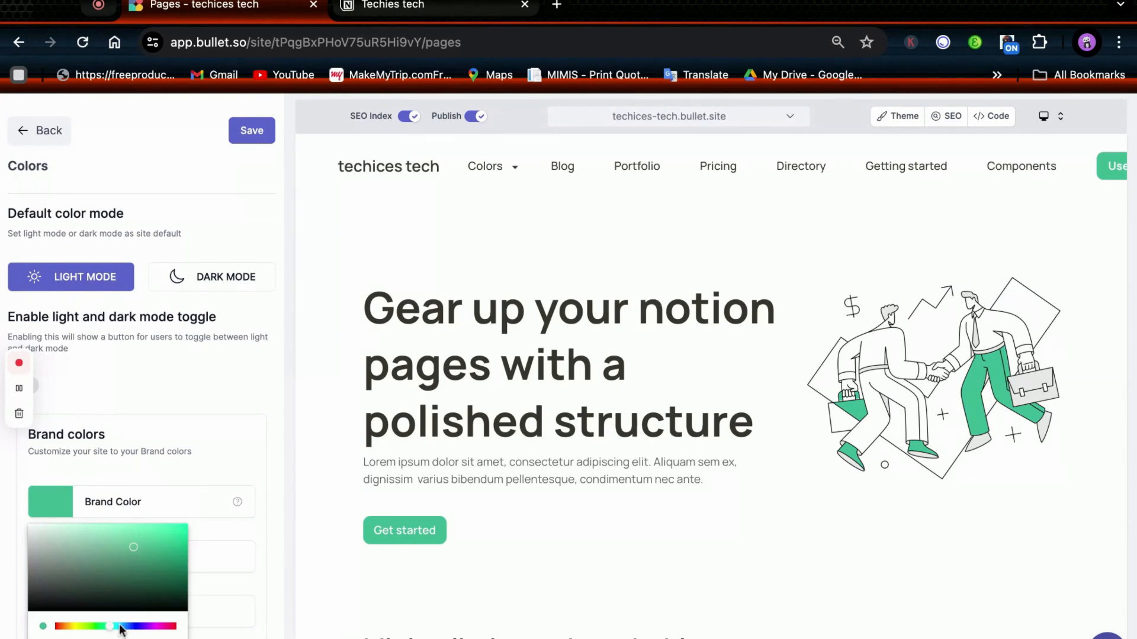
{"action": "left_click_drag", "start_coordinate": [119, 626], "coordinate": [113, 626]}
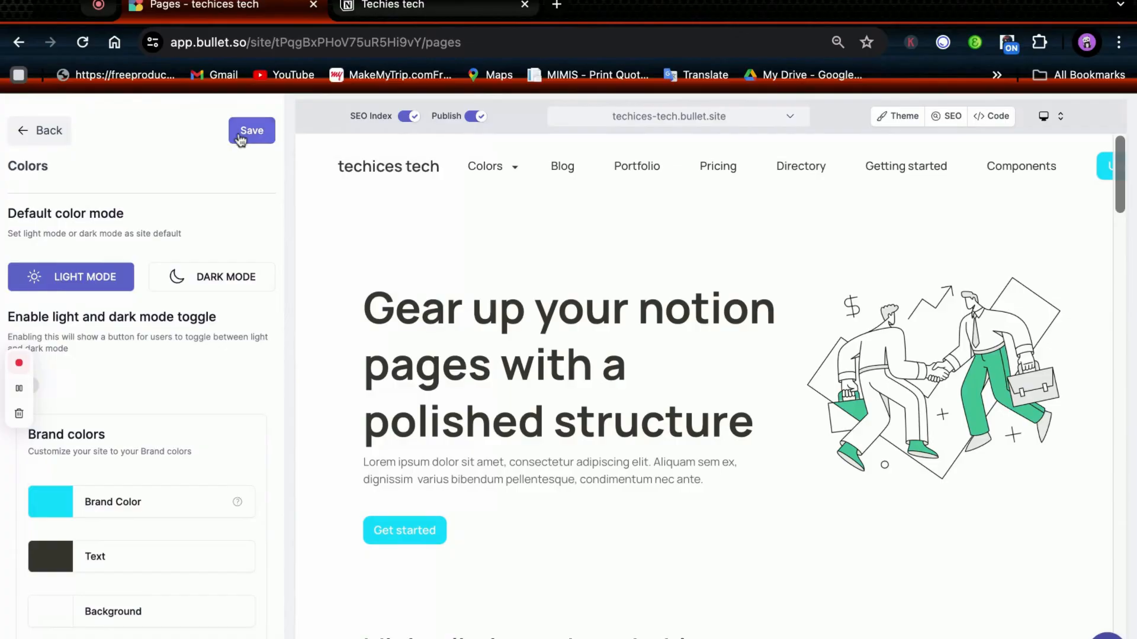
{"action": "left_click", "coordinate": [252, 130]}
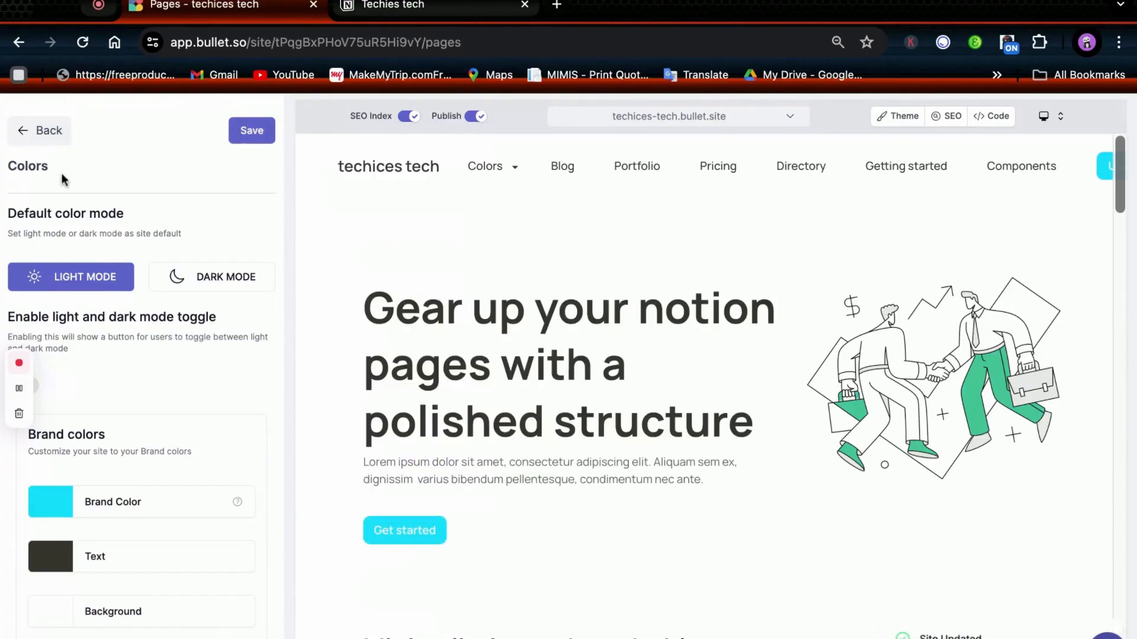
Step: Look at the theme's Typography settings and return to the Theme Editor overview
{"action": "left_click", "coordinate": [44, 129]}
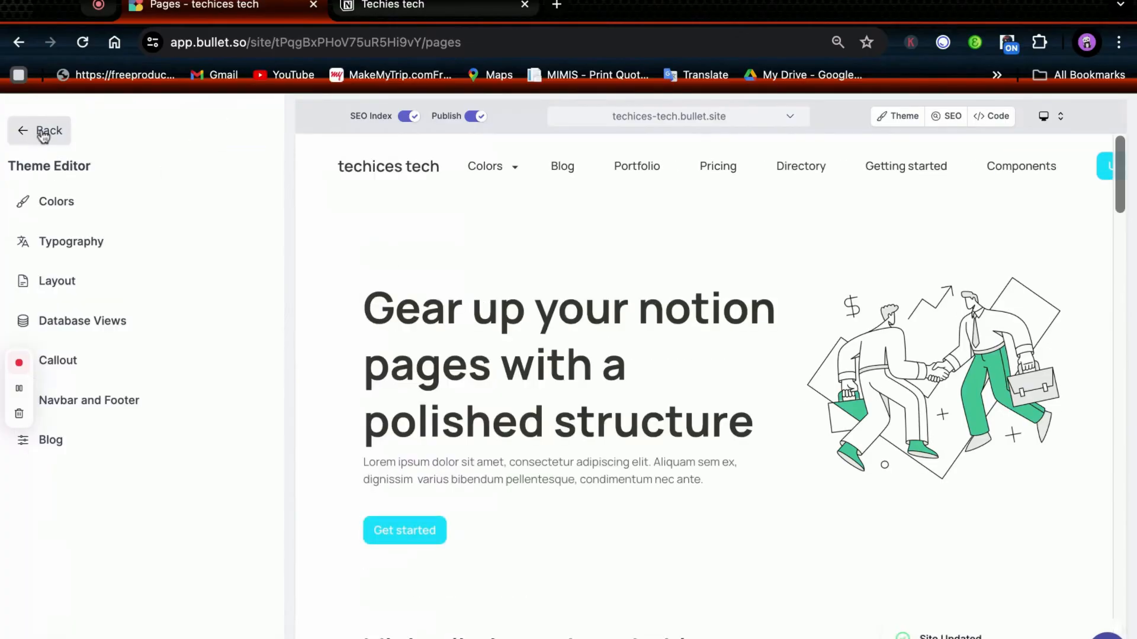
{"action": "left_click", "coordinate": [75, 241]}
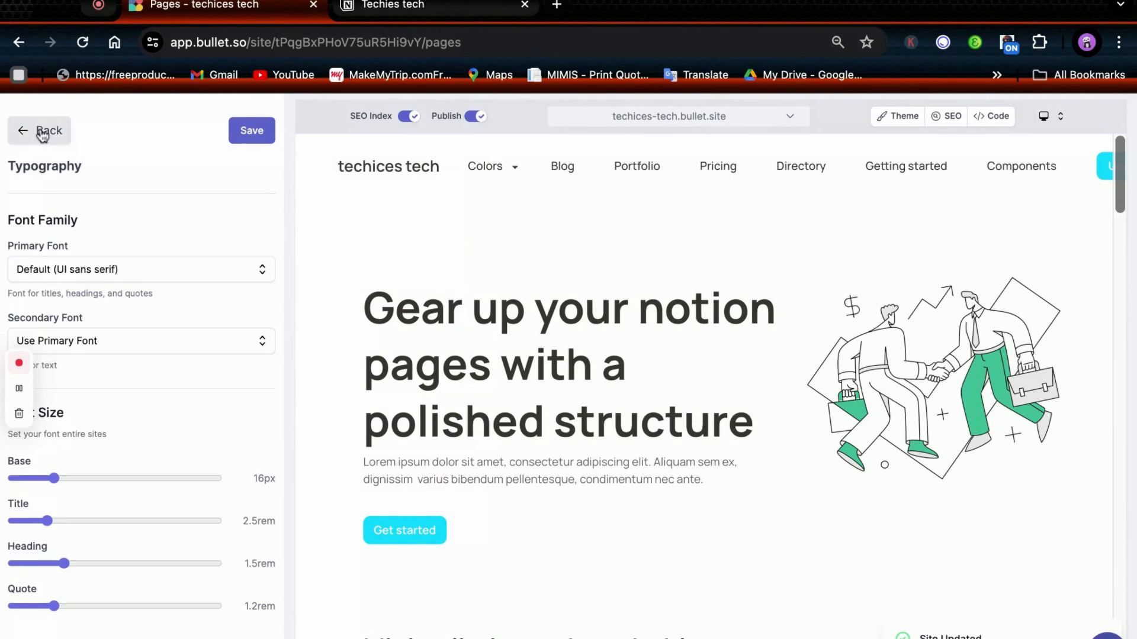
{"action": "left_click", "coordinate": [48, 131]}
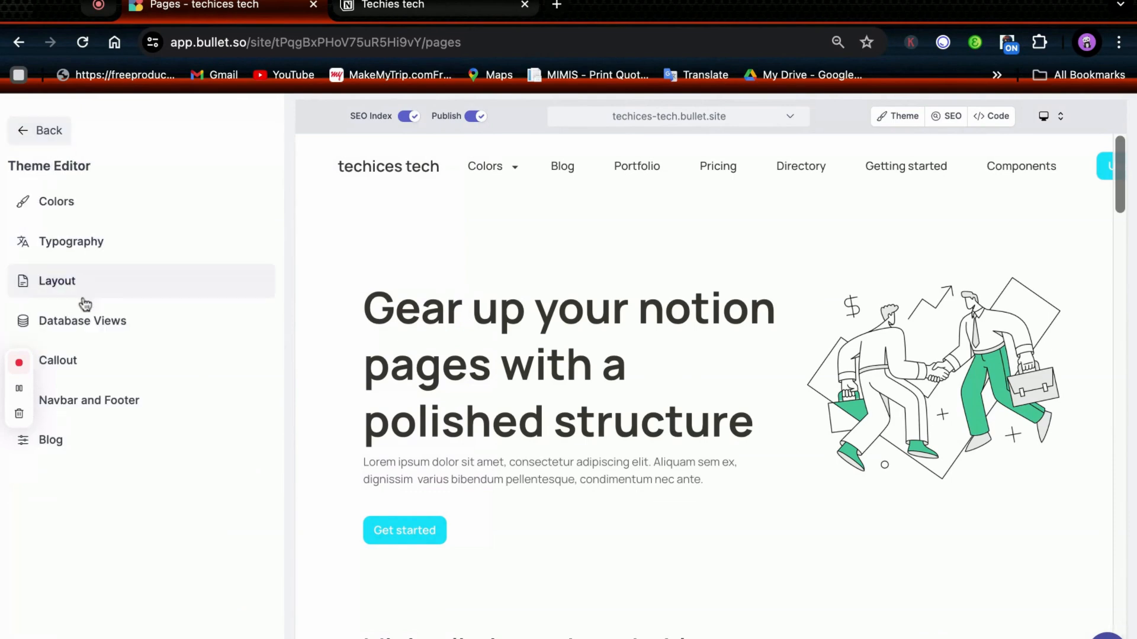
Step: Leave the Theme Editor, view the custom domain entry form in the site's domain settings, and cancel it without adding a domain
{"action": "left_click", "coordinate": [42, 138]}
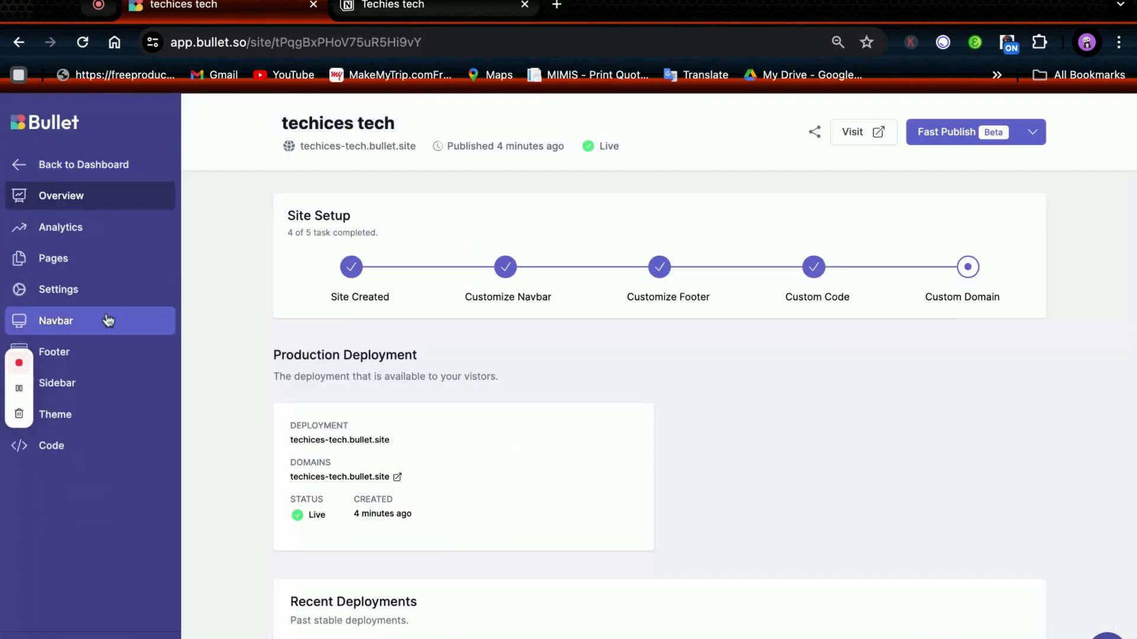
{"action": "left_click", "coordinate": [169, 285]}
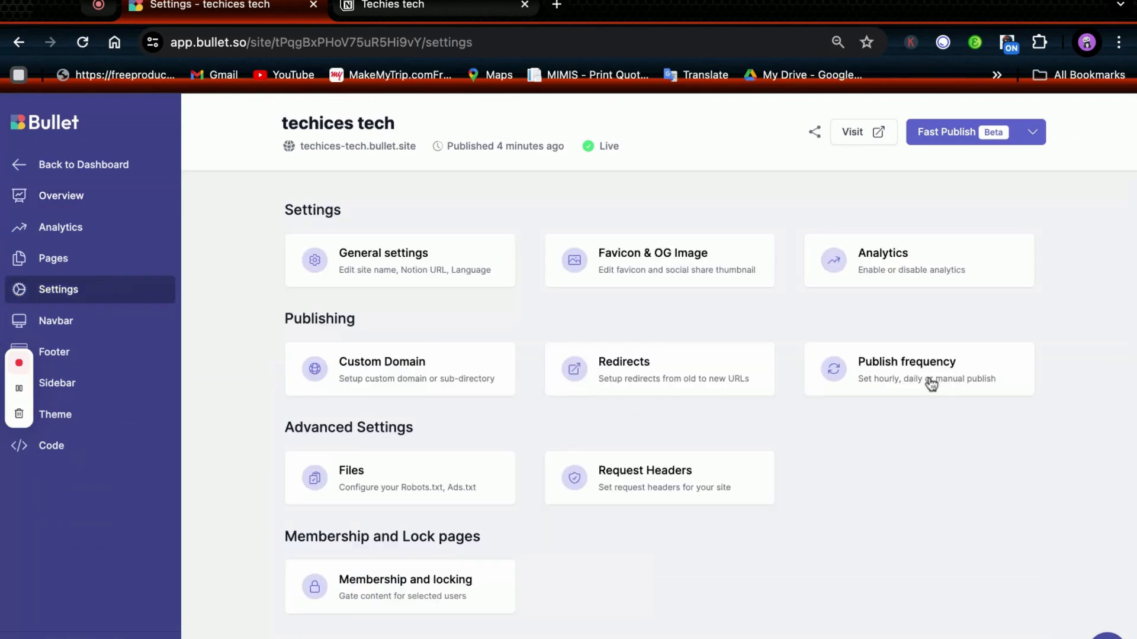
{"action": "left_click", "coordinate": [425, 381]}
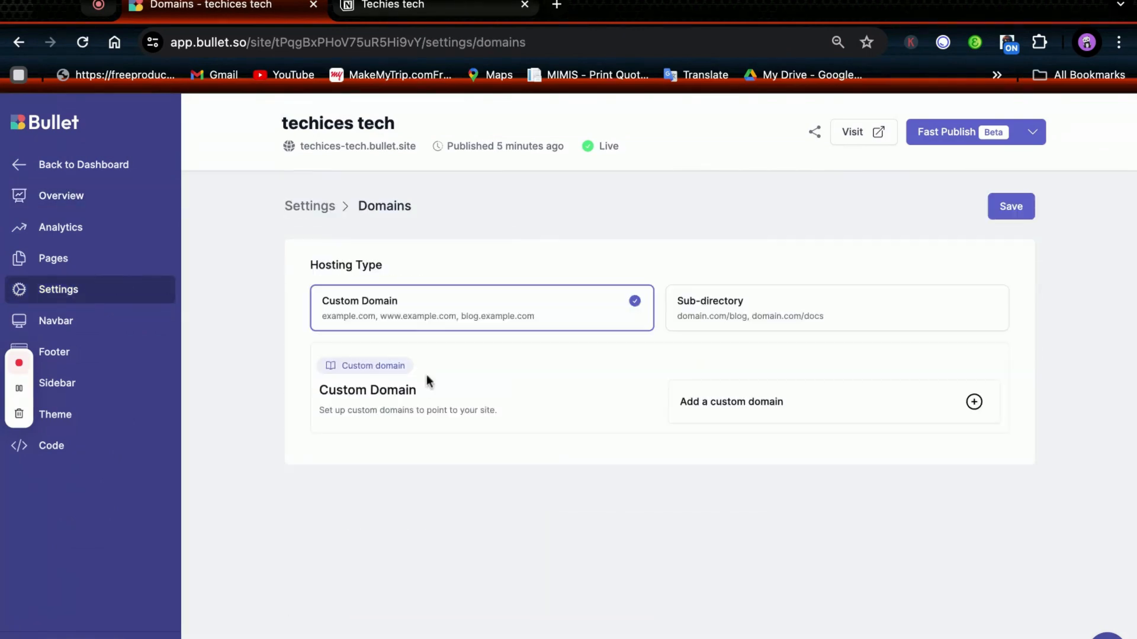
{"action": "left_click", "coordinate": [728, 405]}
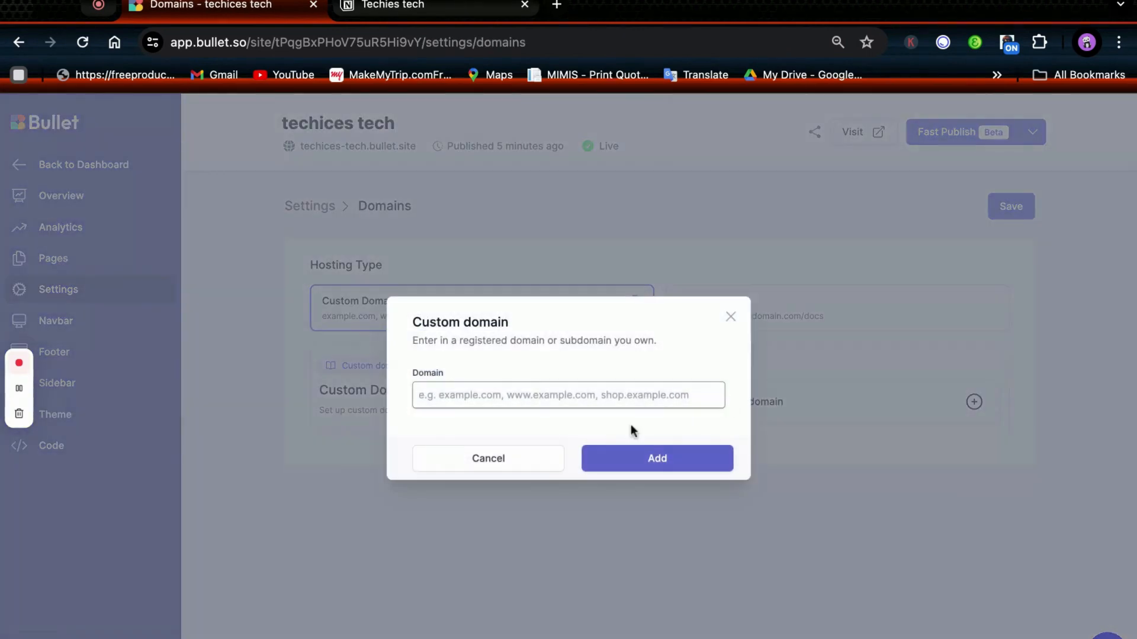
{"action": "left_click", "coordinate": [530, 465]}
Step: Republish the site with Fast Publish and review the live homepage at techices-tech.bullet.site down to its footer and back up
{"action": "left_click", "coordinate": [937, 134]}
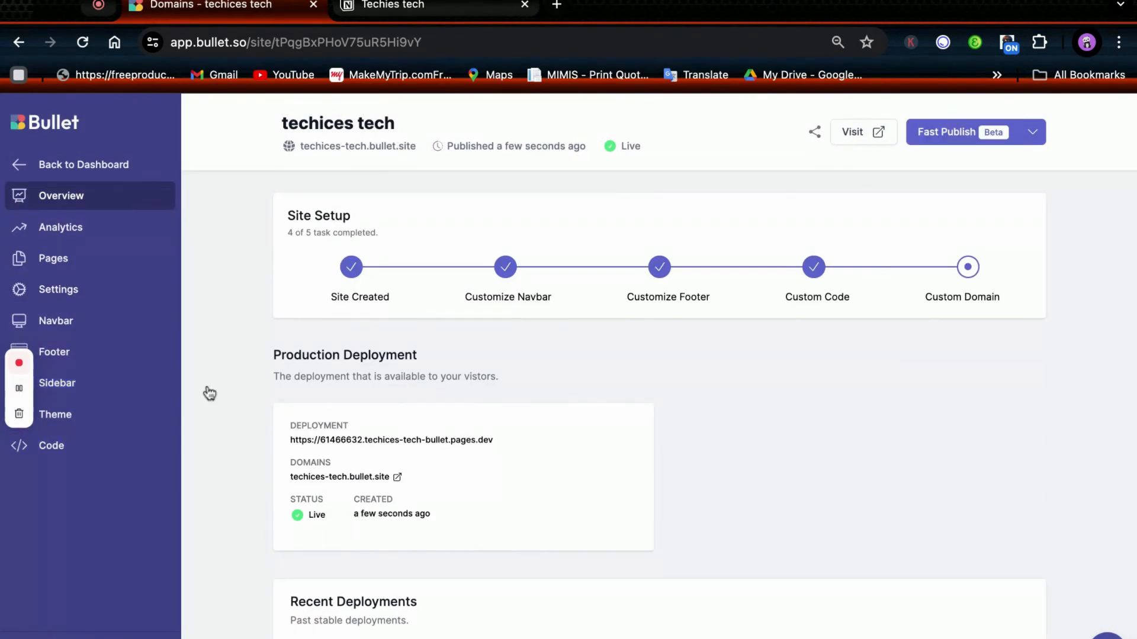
{"action": "left_click", "coordinate": [406, 148]}
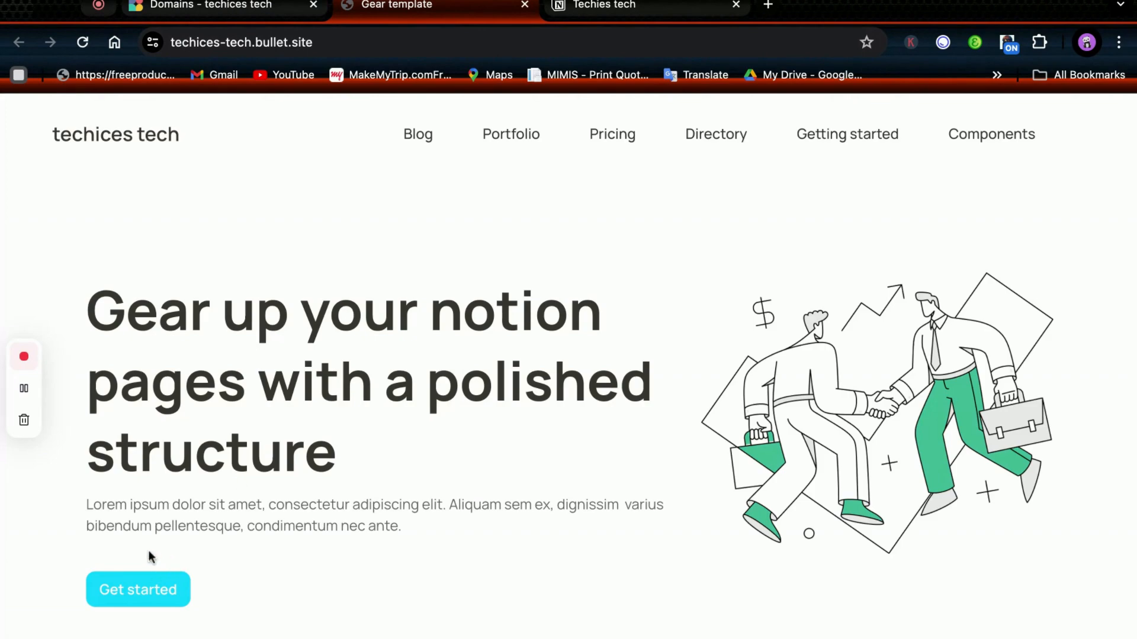
{"action": "scroll", "coordinate": [471, 430], "scroll_direction": "down", "scroll_amount": 3}
{"action": "scroll", "coordinate": [472, 432], "scroll_direction": "down", "scroll_amount": 15}
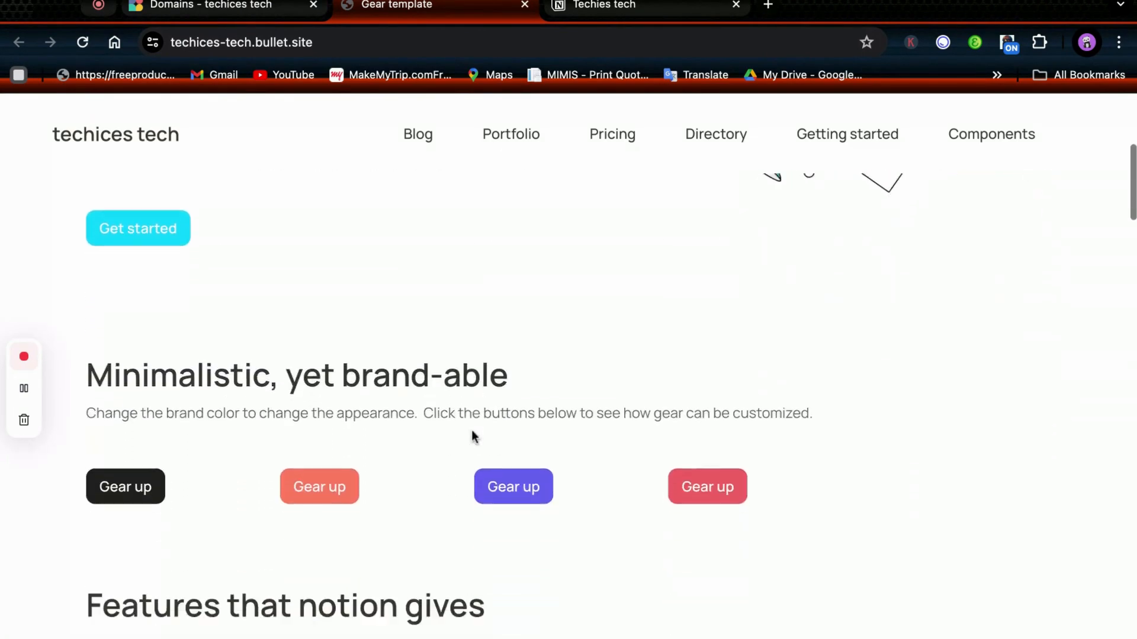
{"action": "scroll", "coordinate": [472, 422], "scroll_direction": "down", "scroll_amount": 20}
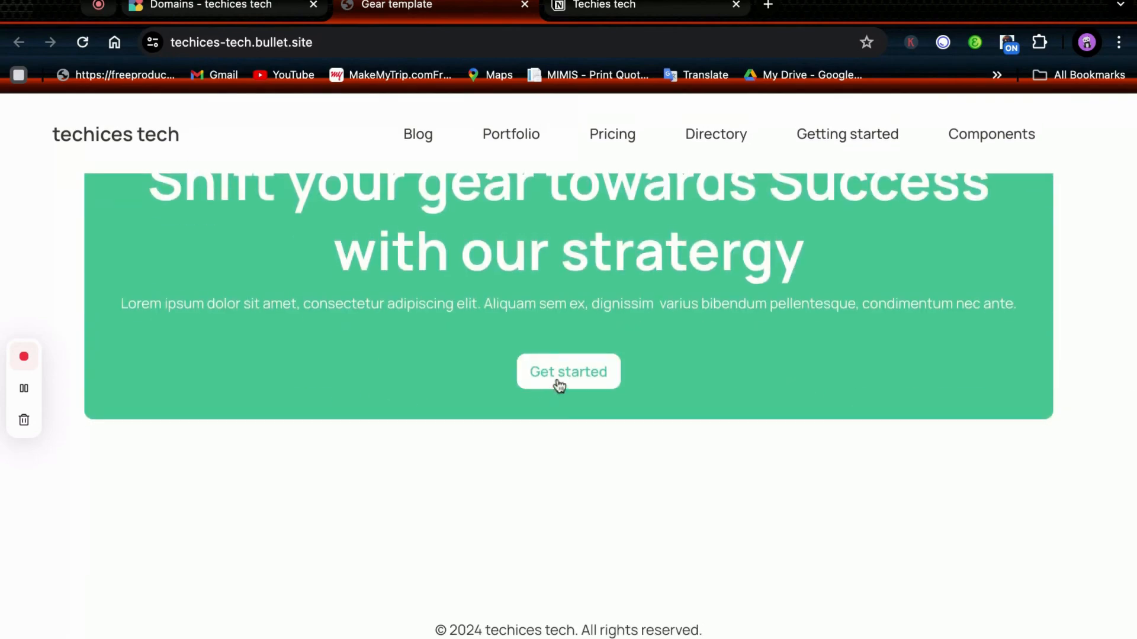
{"action": "scroll", "coordinate": [544, 539], "scroll_direction": "up", "scroll_amount": 20}
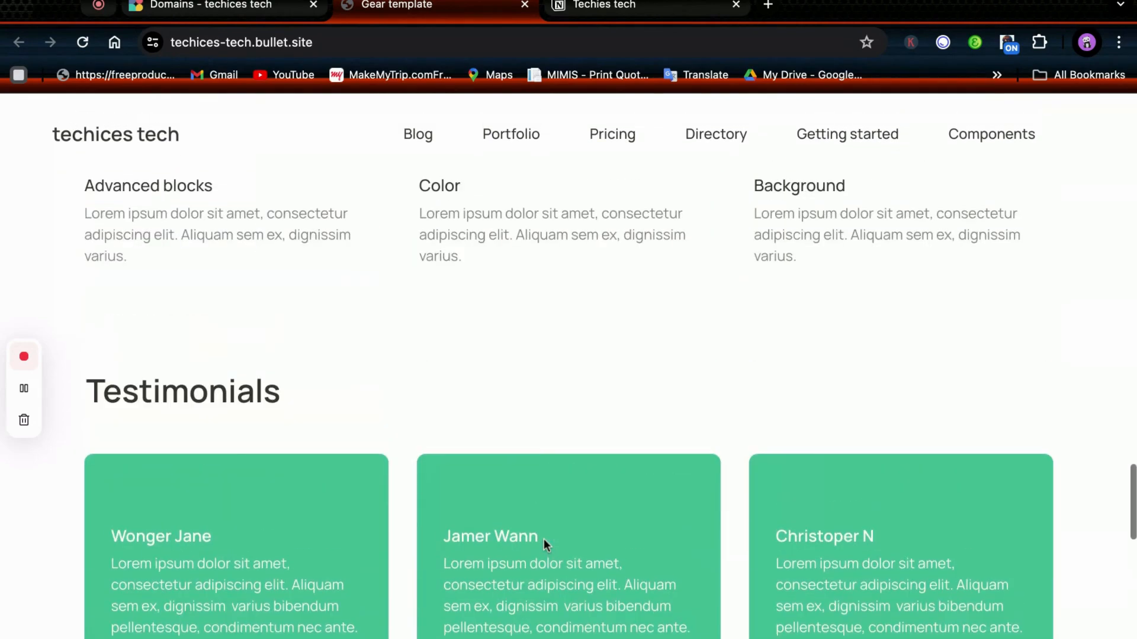
{"action": "scroll", "coordinate": [543, 539], "scroll_direction": "up", "scroll_amount": 10}
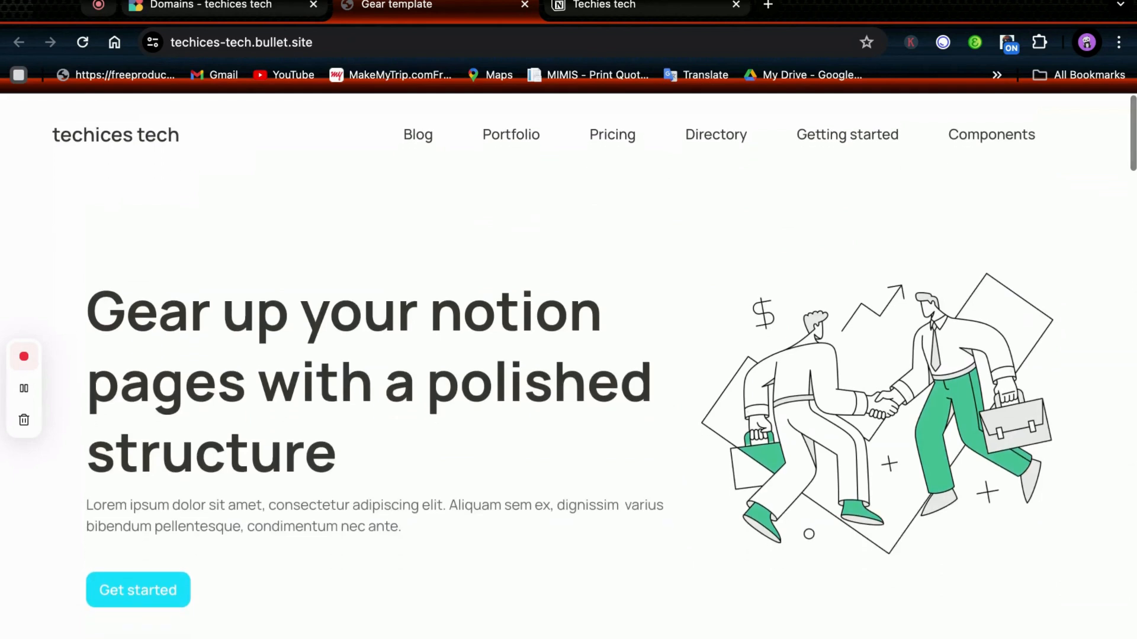